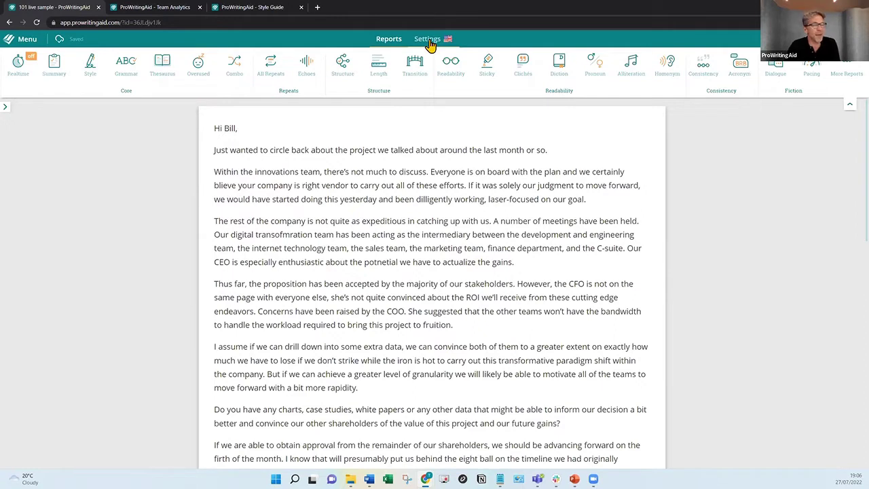
Step: Set the document language to US English
{"action": "left_click", "coordinate": [428, 41]}
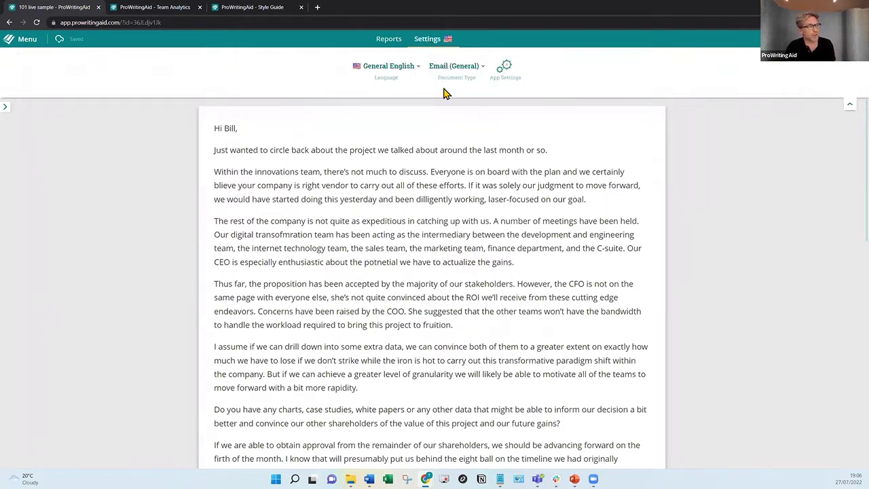
{"action": "left_click", "coordinate": [392, 85]}
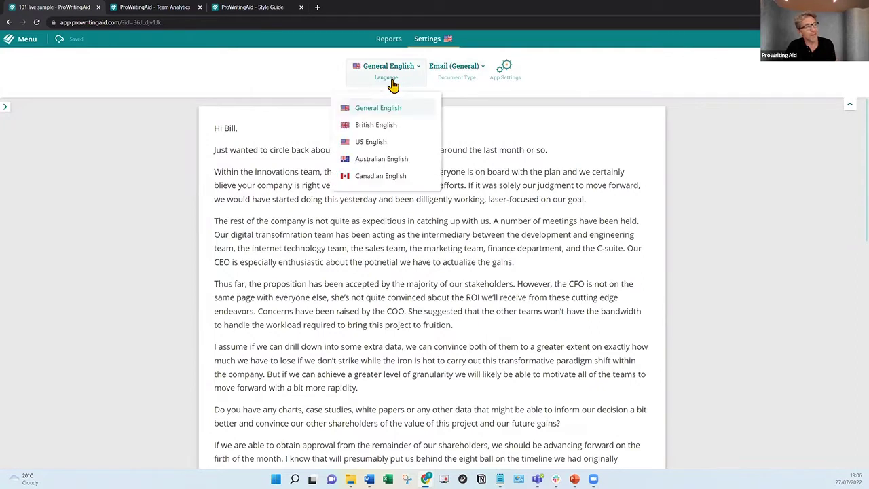
{"action": "left_click", "coordinate": [379, 144]}
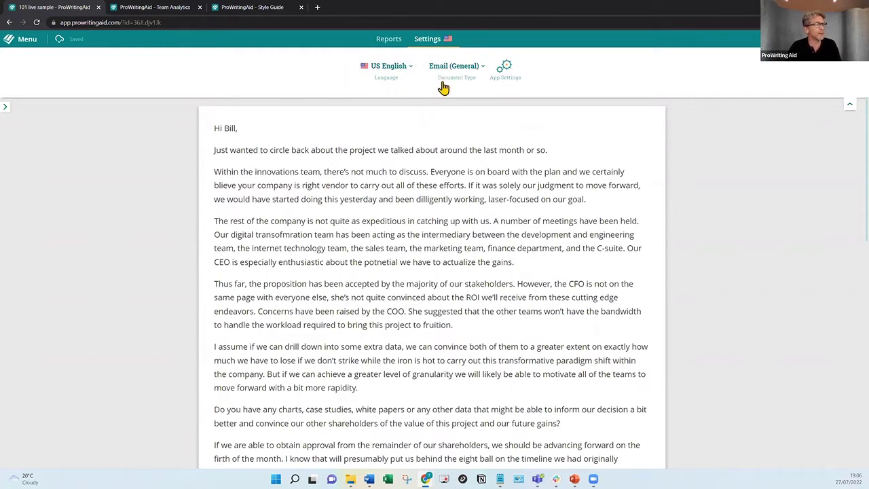
Step: Return to the reports and turn on Realtime checking for the email
{"action": "left_click", "coordinate": [389, 41]}
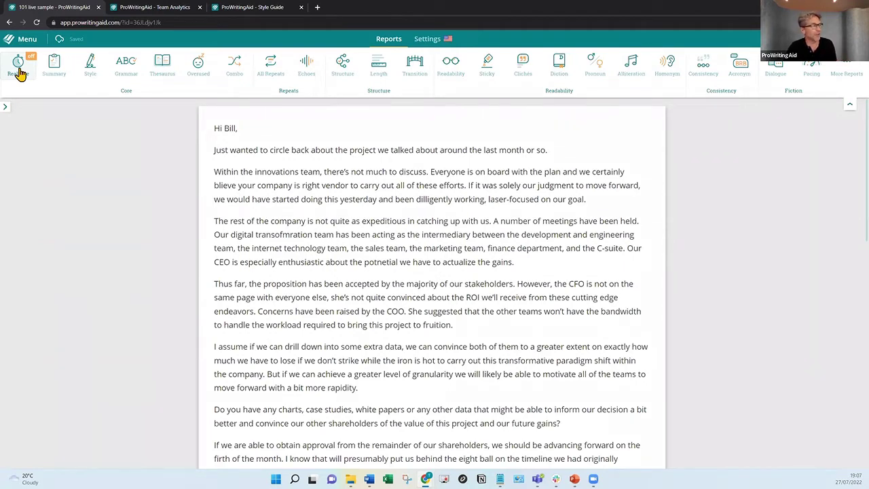
{"action": "left_click", "coordinate": [20, 72]}
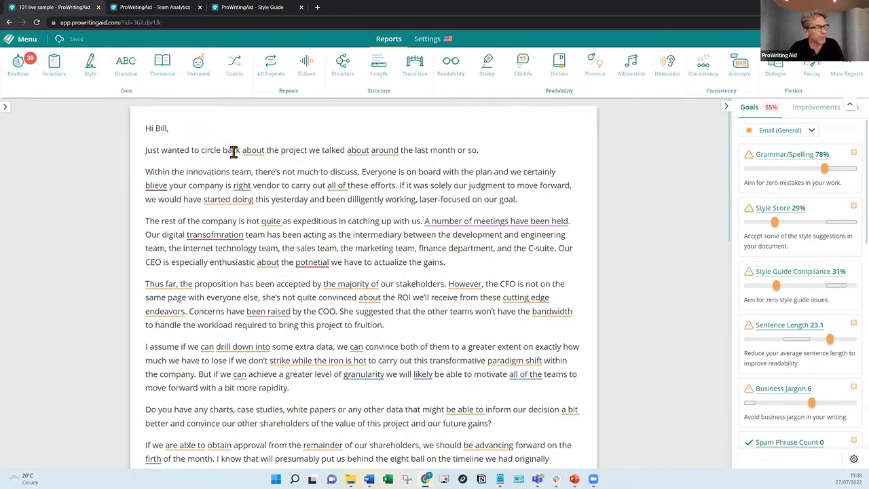
{"action": "mouse_move", "coordinate": [381, 145]}
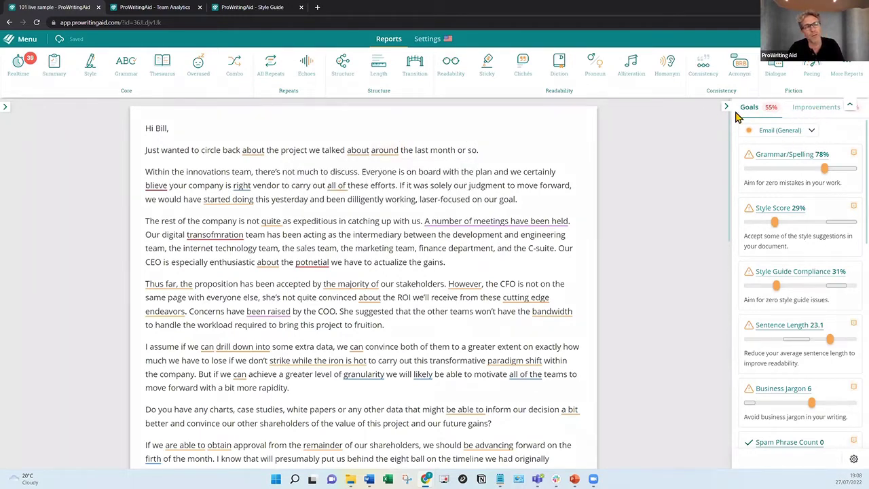
Step: Show the list of improvements and look at the suggestion types it can be filtered by
{"action": "left_click", "coordinate": [802, 109]}
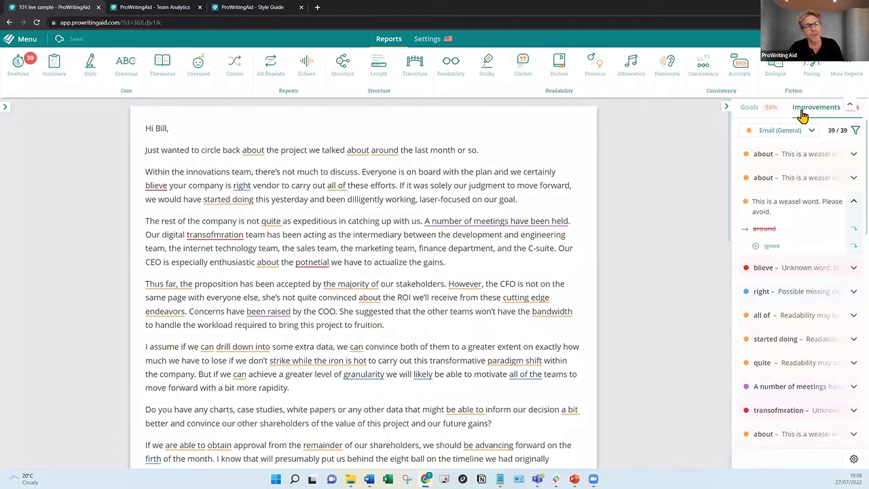
{"action": "left_click", "coordinate": [854, 132]}
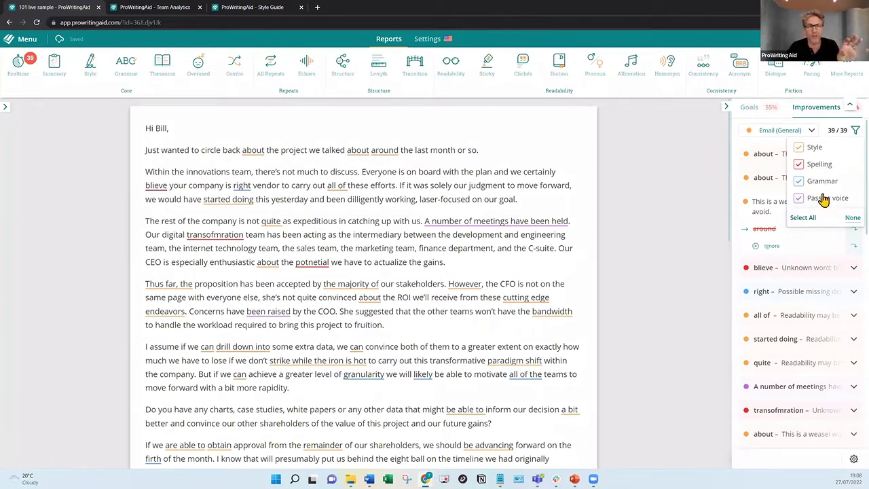
{"action": "left_click", "coordinate": [656, 204]}
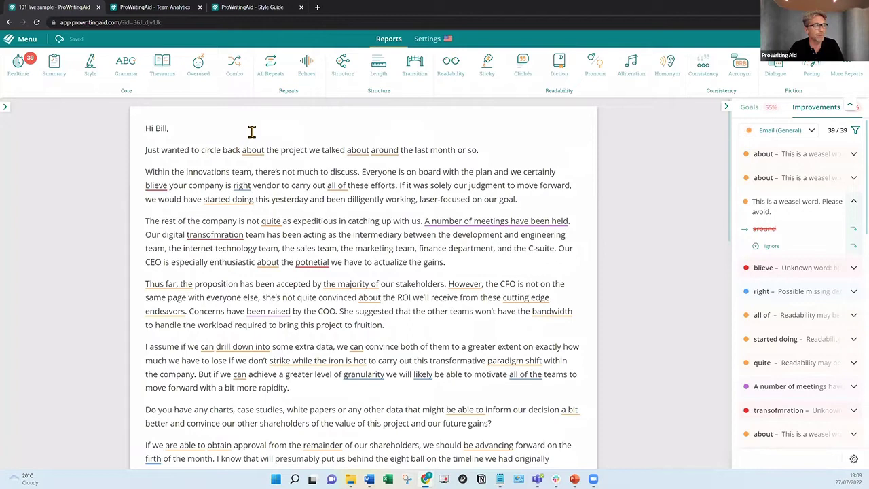
Step: Ignore the weasel-word suggestions for the first "about" and for "around" in the email's opening sentence
{"action": "mouse_move", "coordinate": [252, 152]}
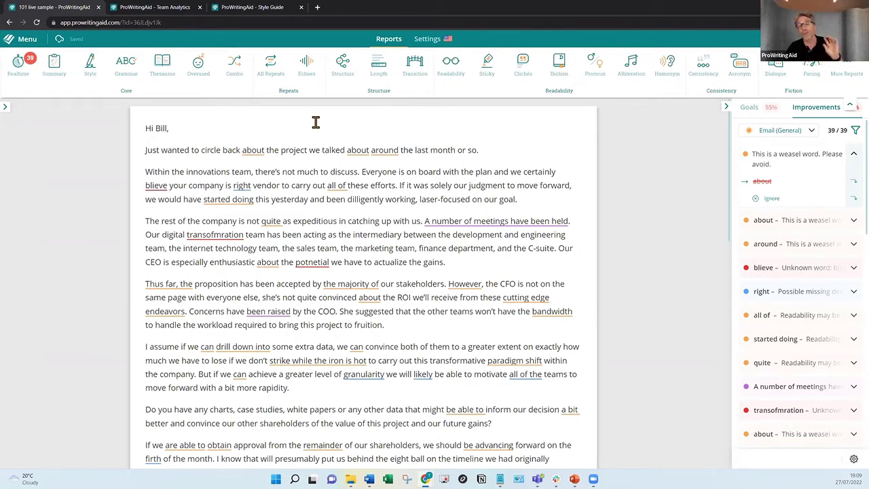
{"action": "mouse_move", "coordinate": [260, 149]}
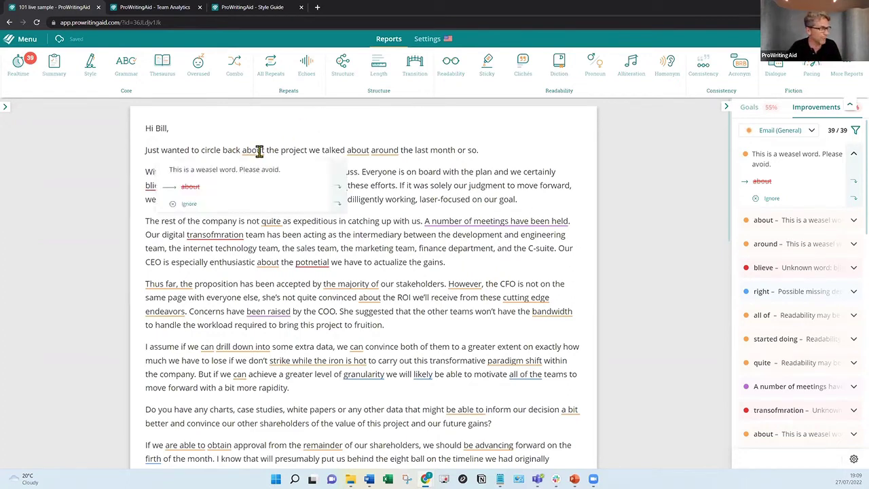
{"action": "left_click", "coordinate": [252, 203]}
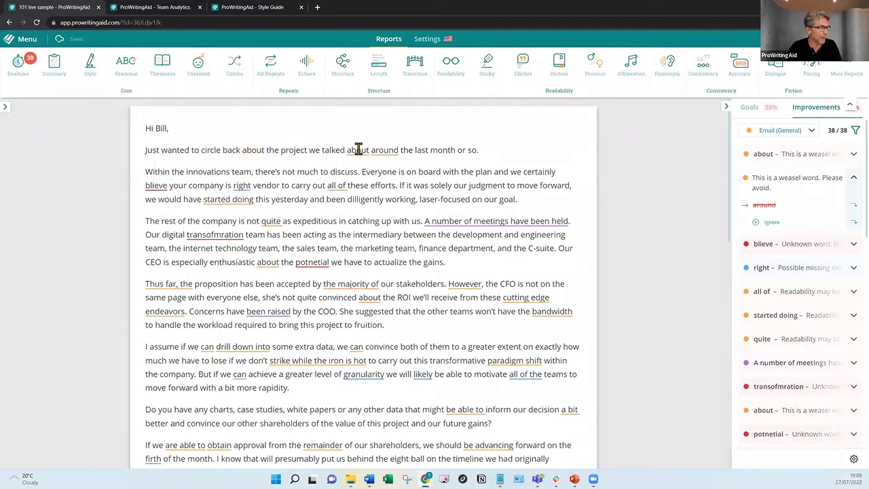
{"action": "mouse_move", "coordinate": [356, 148]}
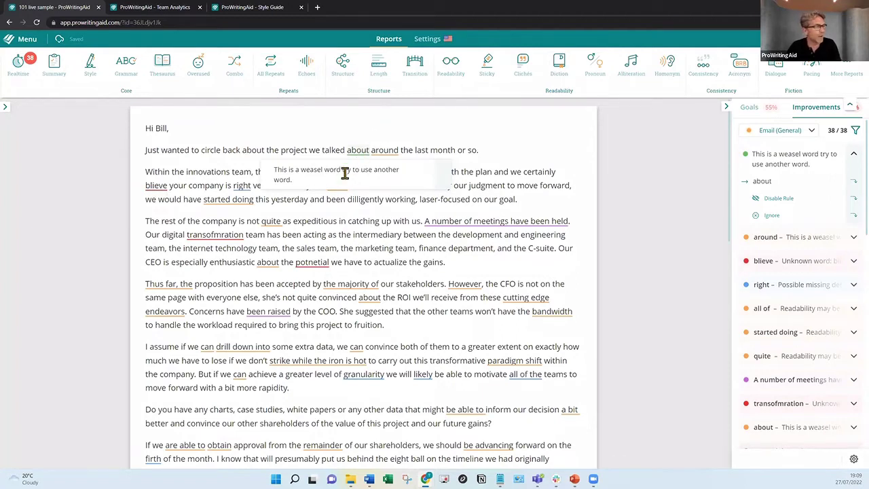
{"action": "left_click", "coordinate": [365, 149]}
{"action": "mouse_move", "coordinate": [378, 151]}
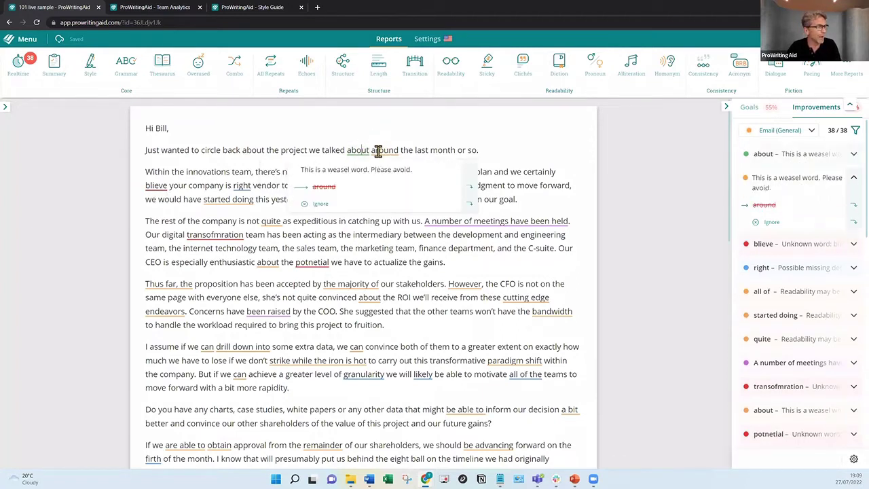
{"action": "key", "text": "Up"}
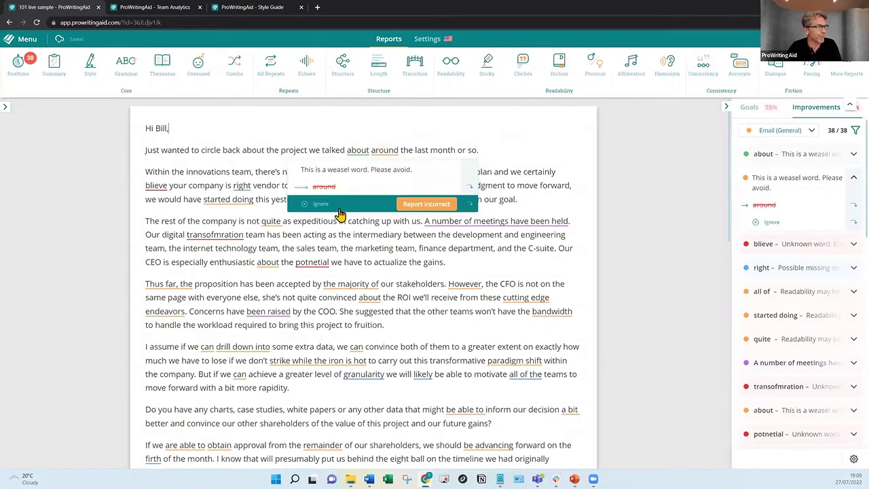
{"action": "left_click", "coordinate": [340, 209]}
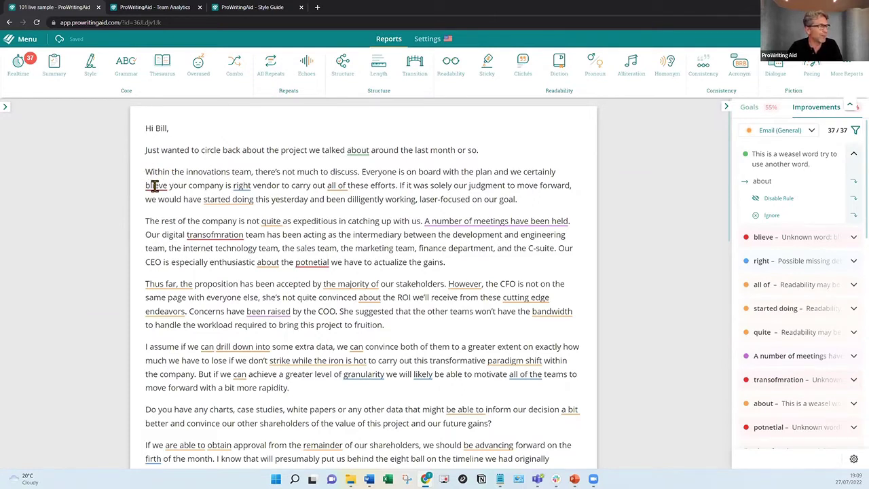
Step: Correct the misspelled "blieve" to "believe" in the paragraph about the innovations team
{"action": "mouse_move", "coordinate": [155, 186]}
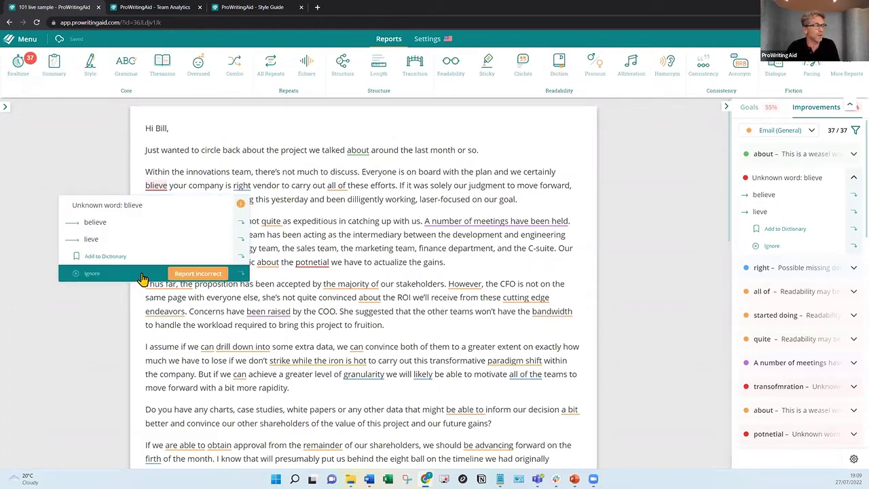
{"action": "left_click", "coordinate": [146, 222]}
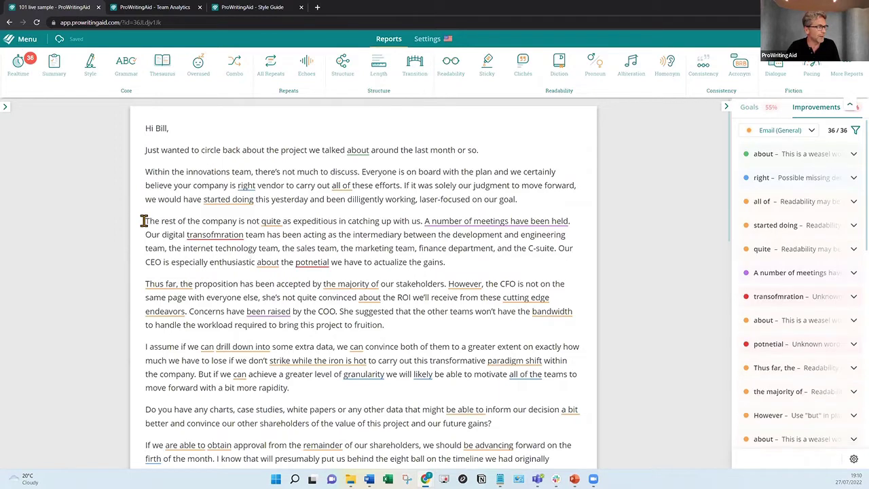
{"action": "left_click", "coordinate": [168, 185]}
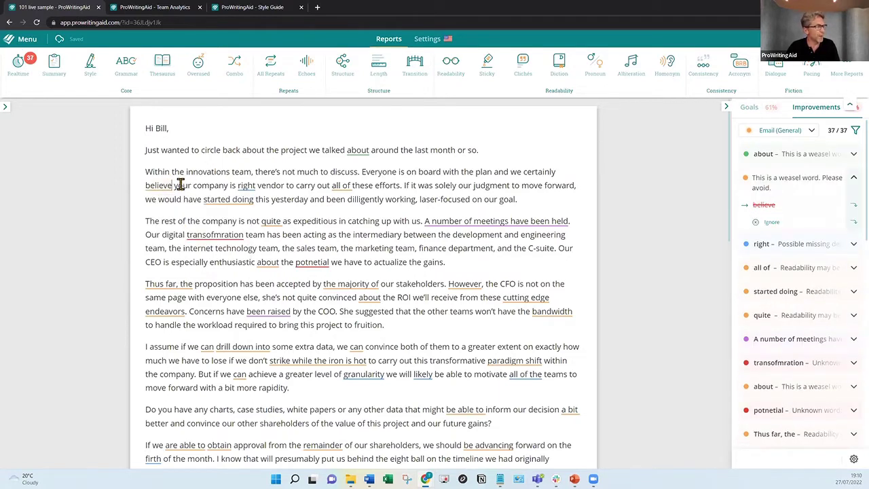
Step: Accept the missing-determiner suggestion that changes "right vendor" to "the right vendor"
{"action": "left_click", "coordinate": [249, 185]}
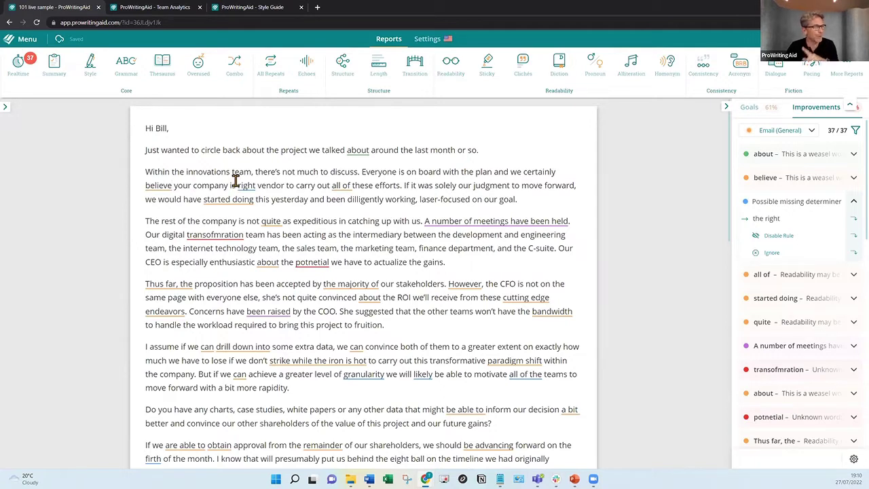
{"action": "mouse_move", "coordinate": [241, 185]}
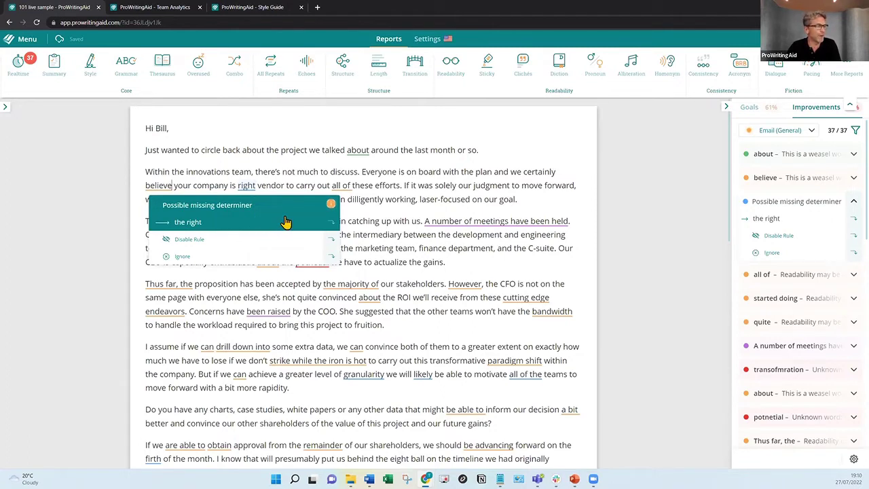
{"action": "mouse_move", "coordinate": [252, 258]}
{"action": "left_click", "coordinate": [293, 218]}
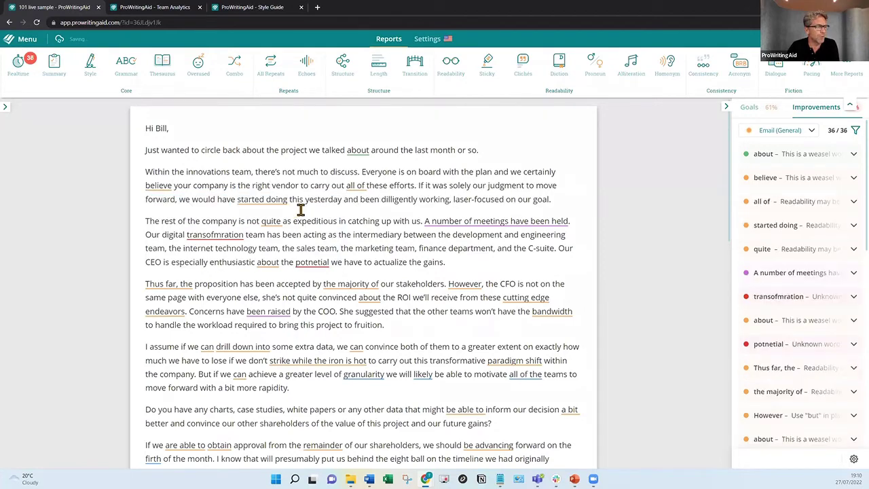
Step: Accept the readability suggestion to remove "all of" before "these efforts"
{"action": "mouse_move", "coordinate": [351, 185]}
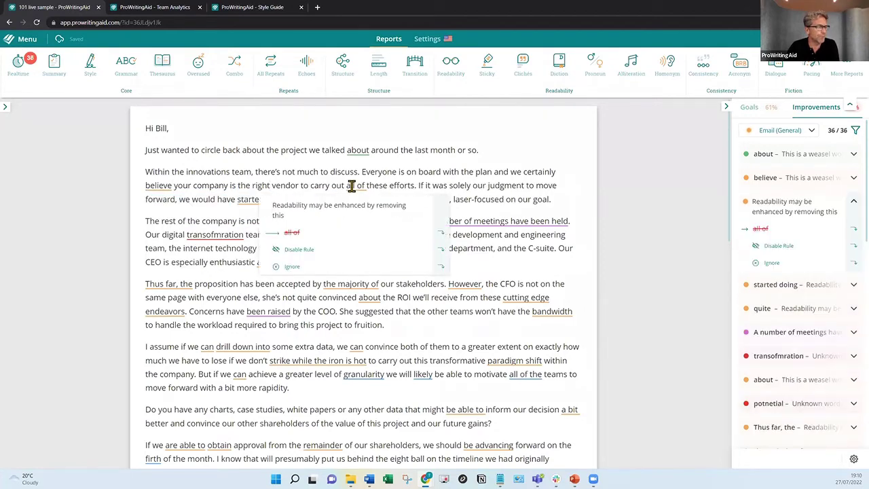
{"action": "left_click", "coordinate": [442, 235]}
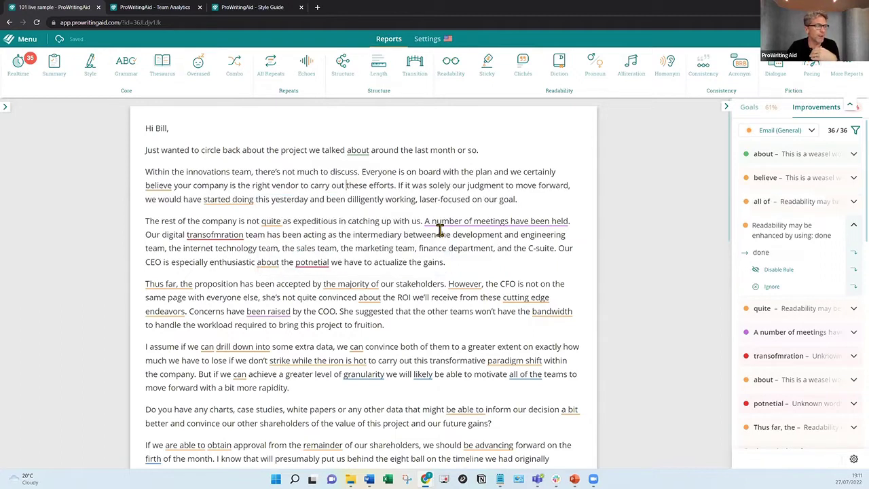
{"action": "left_click", "coordinate": [376, 218]}
Step: Accept the readability suggestion to replace "started doing" with "done" in "we would have started doing this yesterday"
{"action": "mouse_move", "coordinate": [237, 197]}
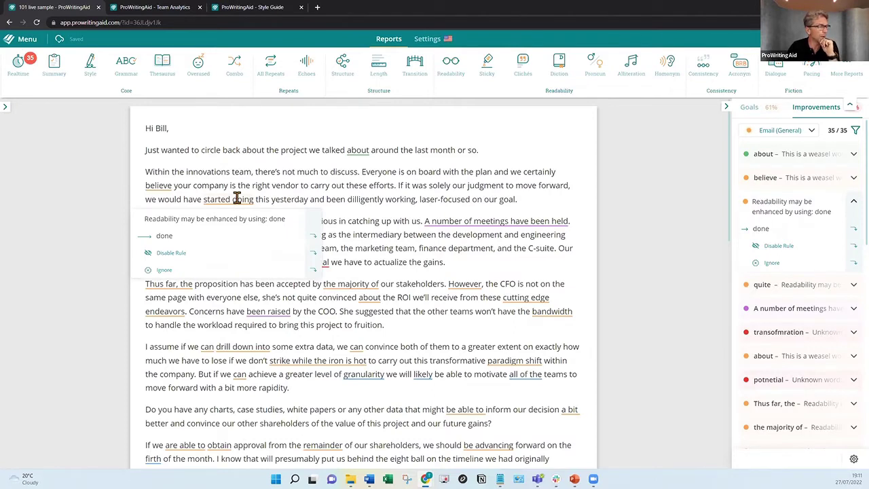
{"action": "left_click", "coordinate": [242, 199]}
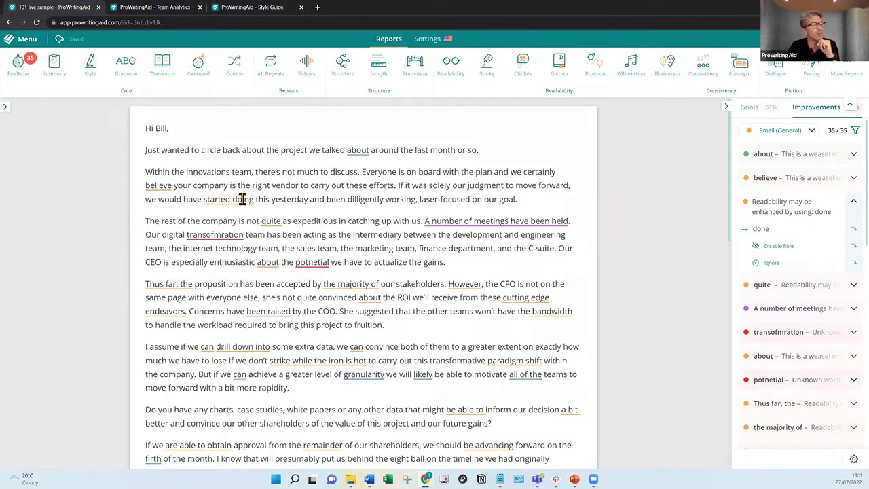
{"action": "mouse_move", "coordinate": [236, 198]}
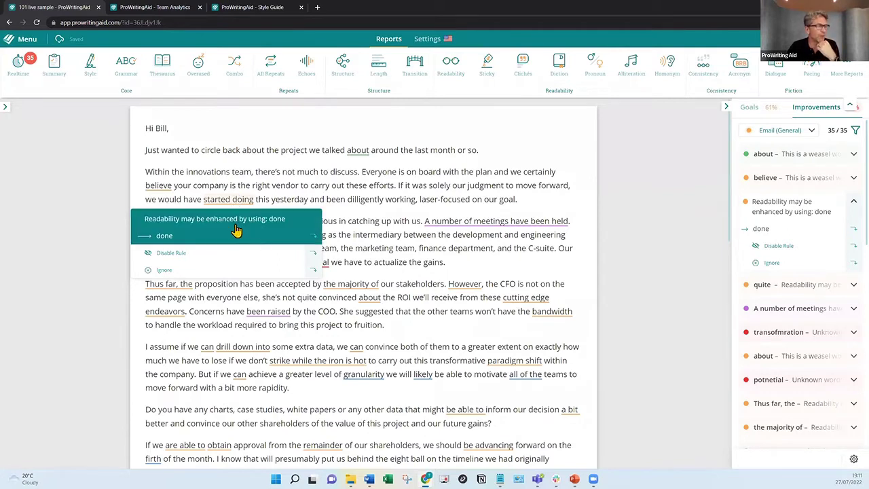
{"action": "left_click", "coordinate": [314, 235]}
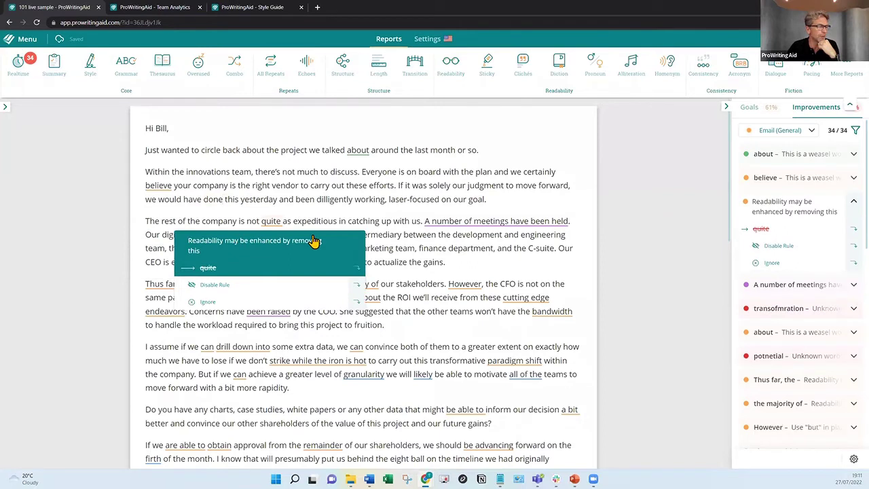
Step: Accept the suggestions to remove "quite" before "as expeditious" and replace "A number of" with "Several" before "meetings"
{"action": "mouse_move", "coordinate": [265, 221]}
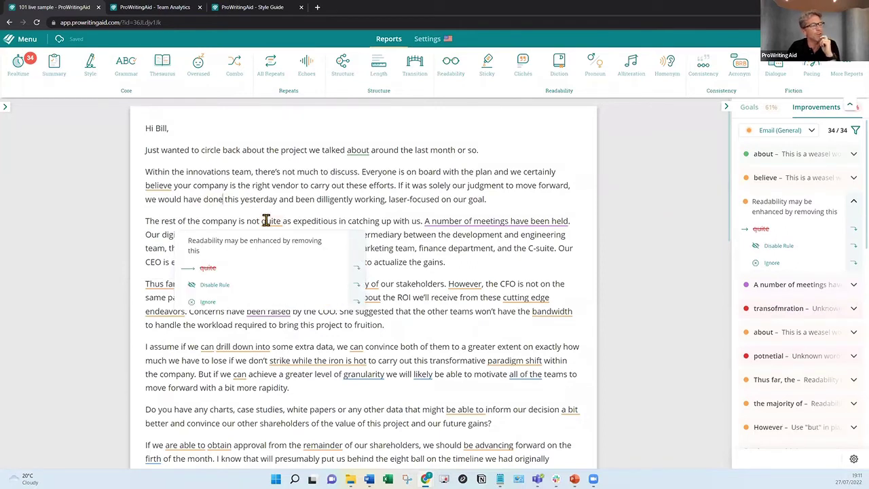
{"action": "left_click", "coordinate": [294, 267]}
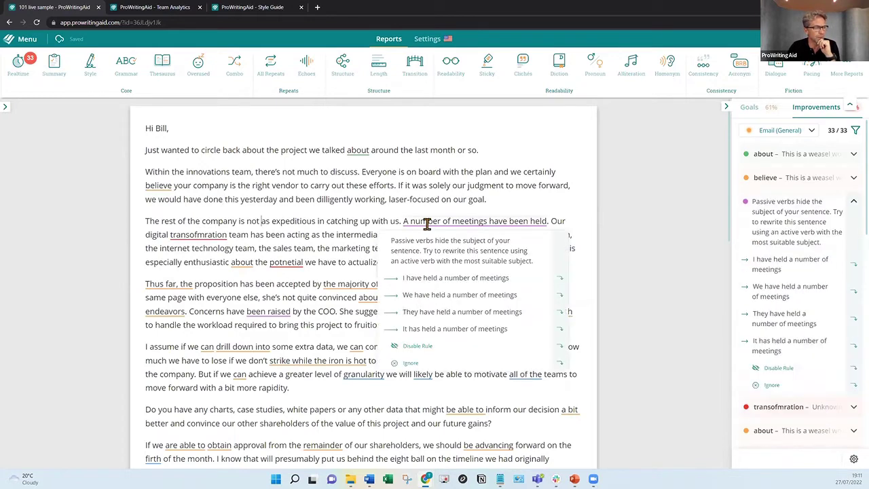
{"action": "mouse_move", "coordinate": [428, 220]}
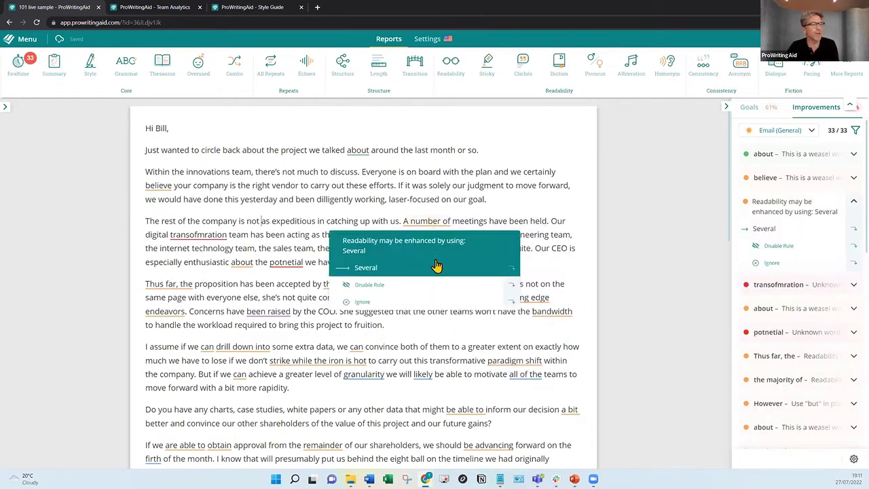
{"action": "left_click", "coordinate": [513, 269]}
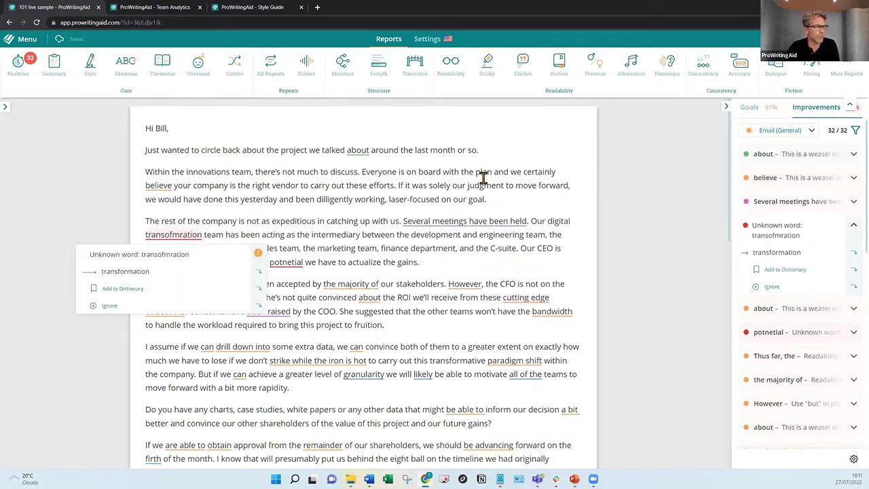
Step: Open the explanation for the passive-voice suggestion on "Several meetings have been held" and read how to make it active
{"action": "mouse_move", "coordinate": [480, 219]}
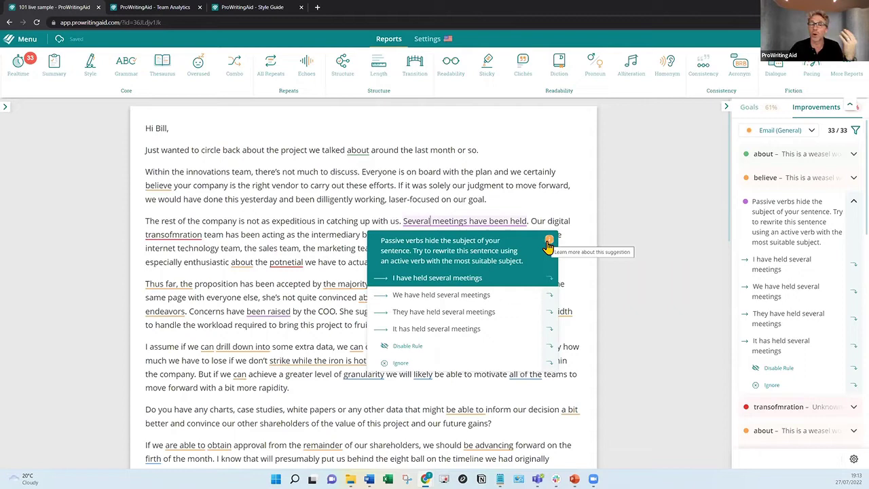
{"action": "left_click", "coordinate": [549, 242]}
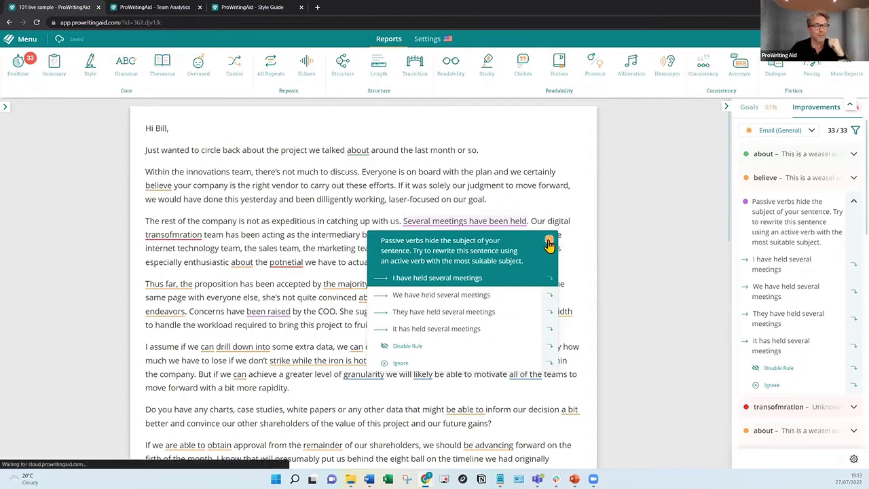
{"action": "scroll", "coordinate": [637, 219], "scroll_direction": "down", "scroll_amount": 2}
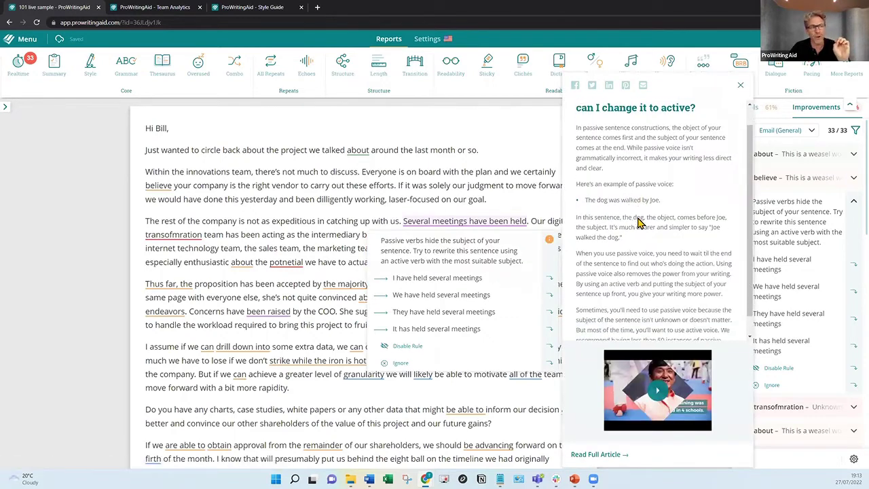
Step: Finish reading the passive-voice explanation, close it, and replace "Several meetings have been held" with "We have held several meetings"
{"action": "scroll", "coordinate": [638, 221], "scroll_direction": "up", "scroll_amount": 1}
{"action": "scroll", "coordinate": [638, 222], "scroll_direction": "up", "scroll_amount": 1}
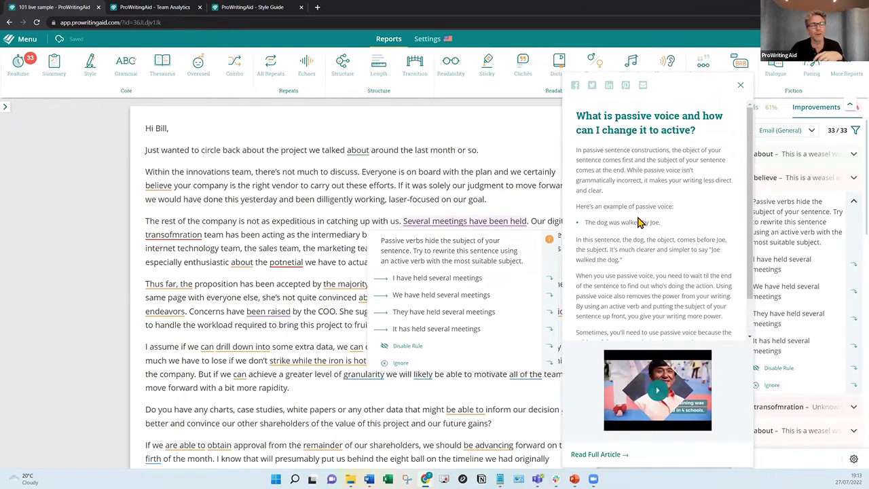
{"action": "scroll", "coordinate": [638, 222], "scroll_direction": "down", "scroll_amount": 2}
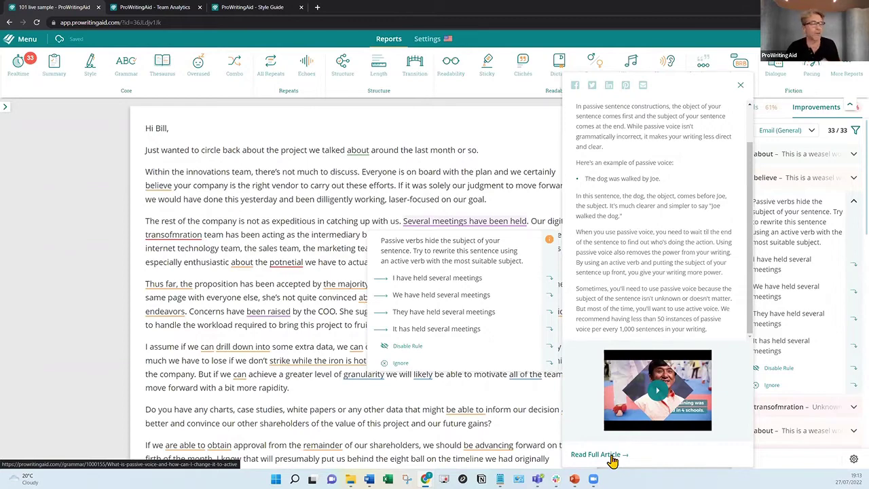
{"action": "left_click", "coordinate": [727, 130]}
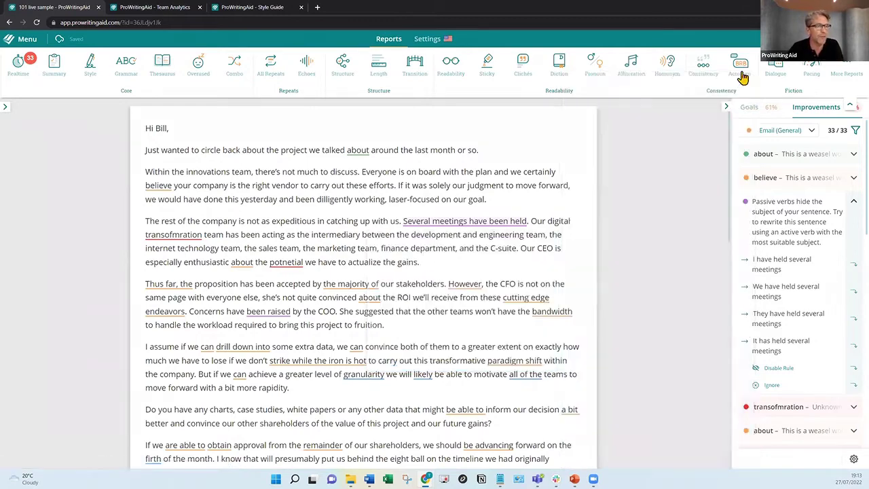
{"action": "left_click", "coordinate": [503, 226]}
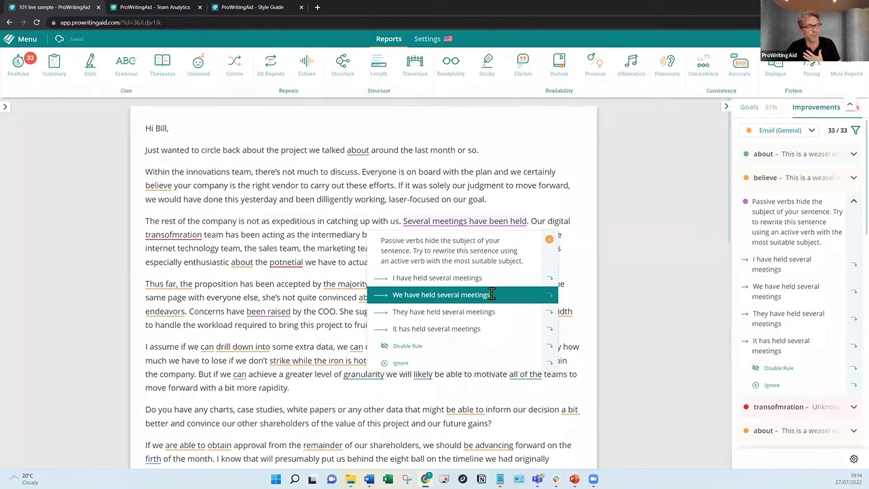
{"action": "left_click", "coordinate": [491, 300]}
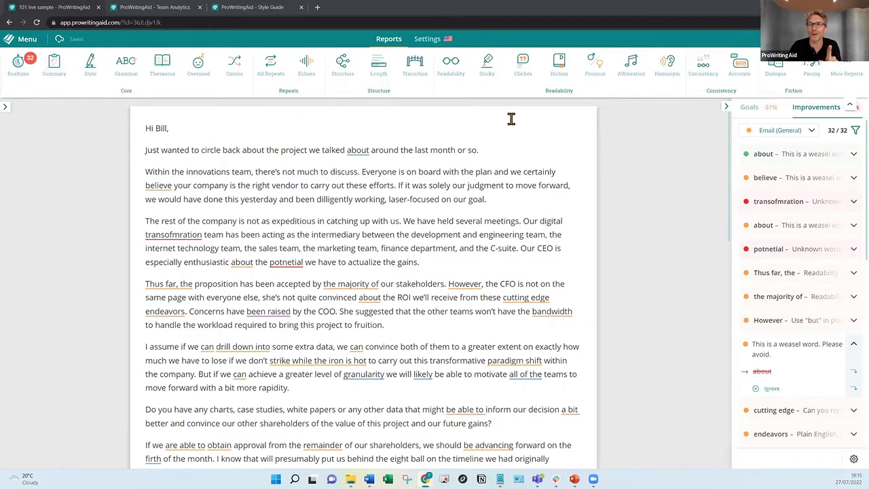
Step: Show the document goals for the Business type Email (General) and review the grammar, style, sentence length and business jargon goals
{"action": "left_click", "coordinate": [752, 111]}
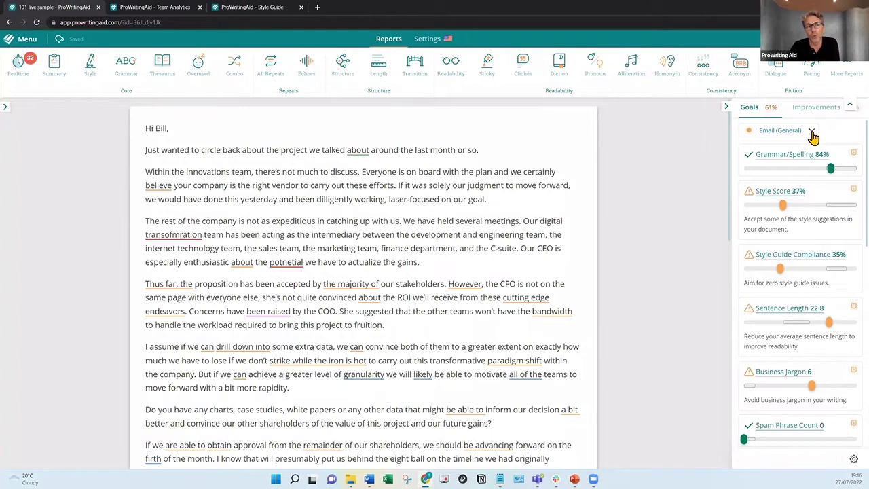
{"action": "left_click", "coordinate": [812, 132]}
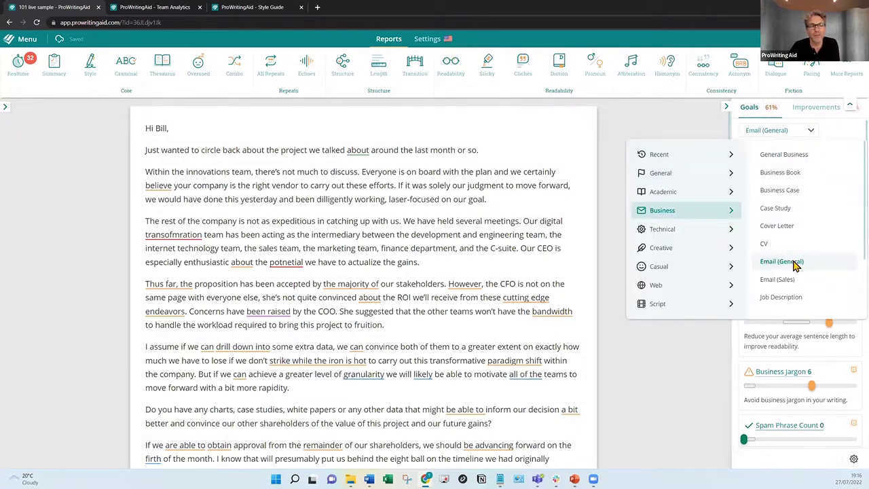
{"action": "left_click", "coordinate": [793, 263]}
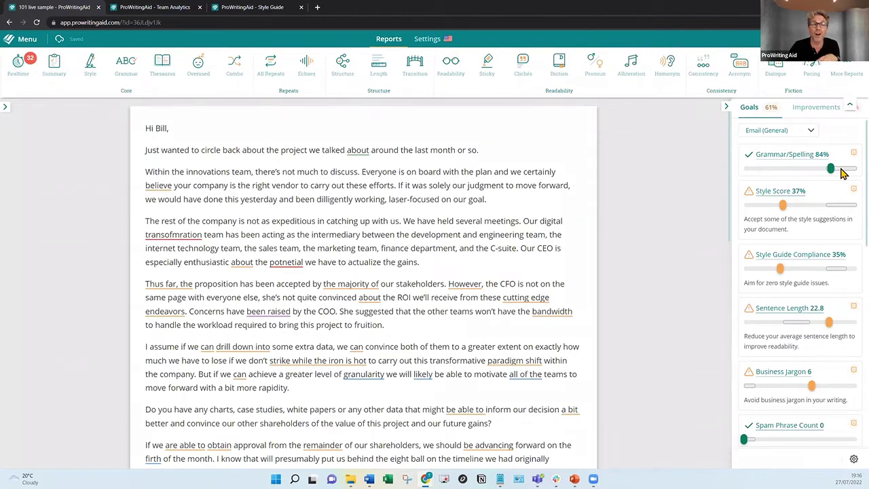
{"action": "mouse_move", "coordinate": [842, 173]}
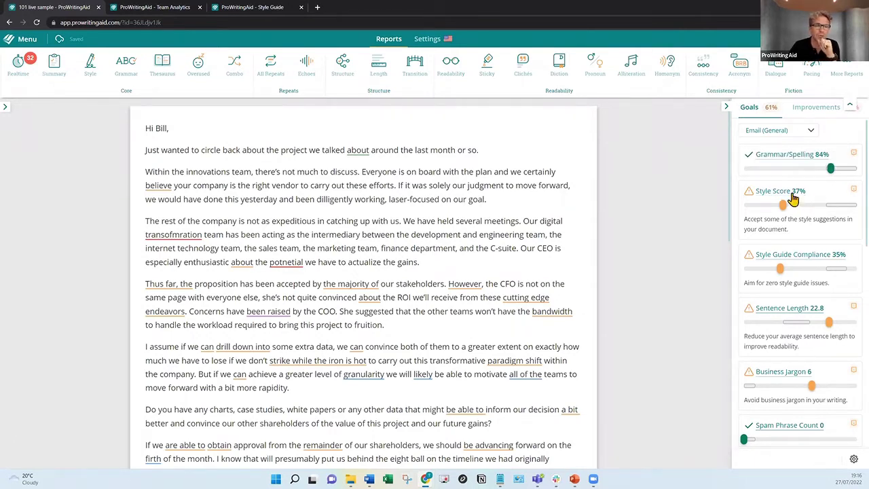
{"action": "mouse_move", "coordinate": [792, 198]}
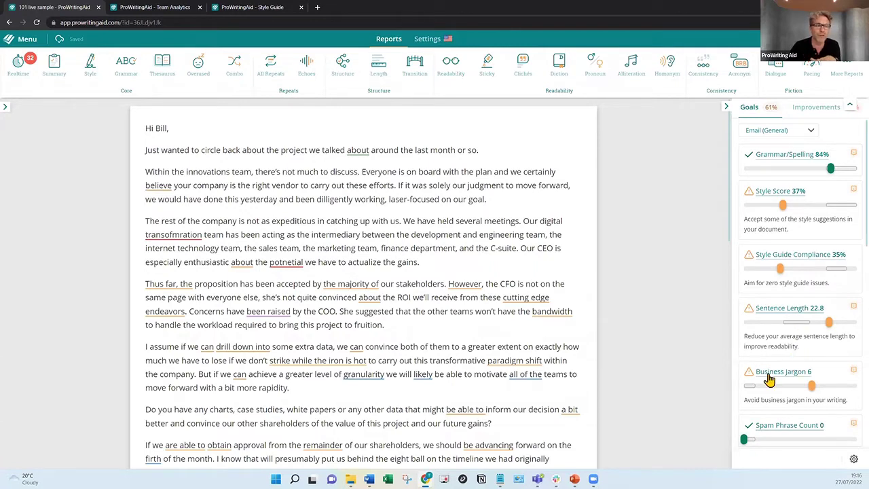
{"action": "mouse_move", "coordinate": [750, 388]}
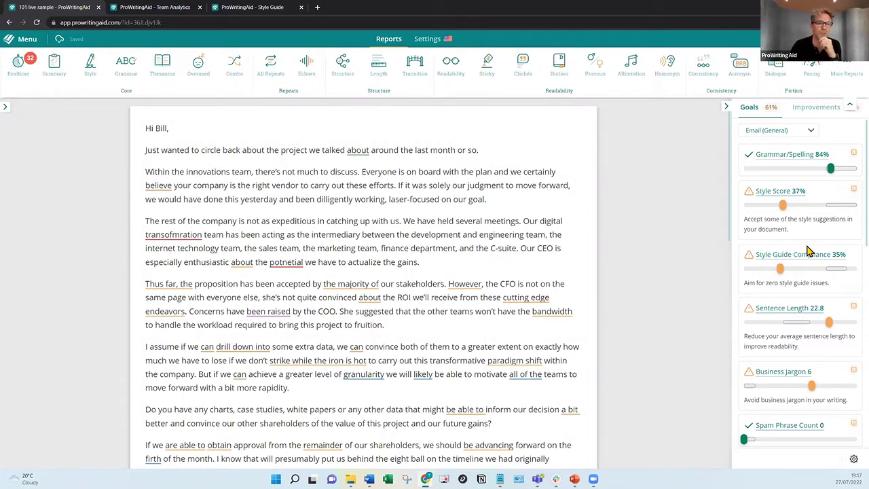
{"action": "mouse_move", "coordinate": [809, 378]}
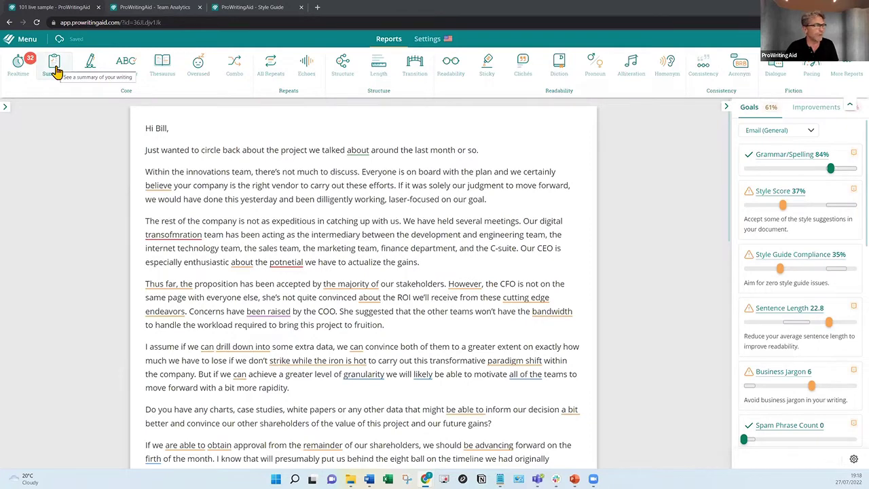
Step: Run the Summary report and examine its Readability Check section, including the readability grade and paragraph-level breakdown
{"action": "left_click", "coordinate": [54, 66]}
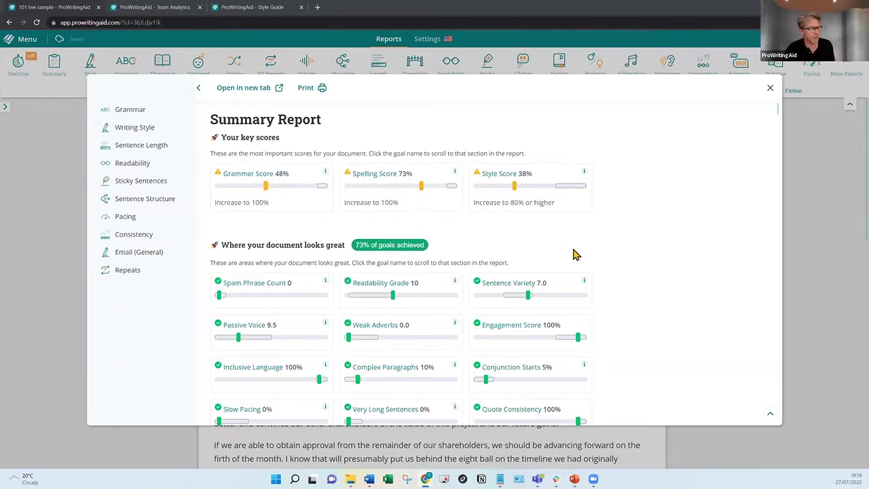
{"action": "scroll", "coordinate": [572, 251], "scroll_direction": "down", "scroll_amount": 2}
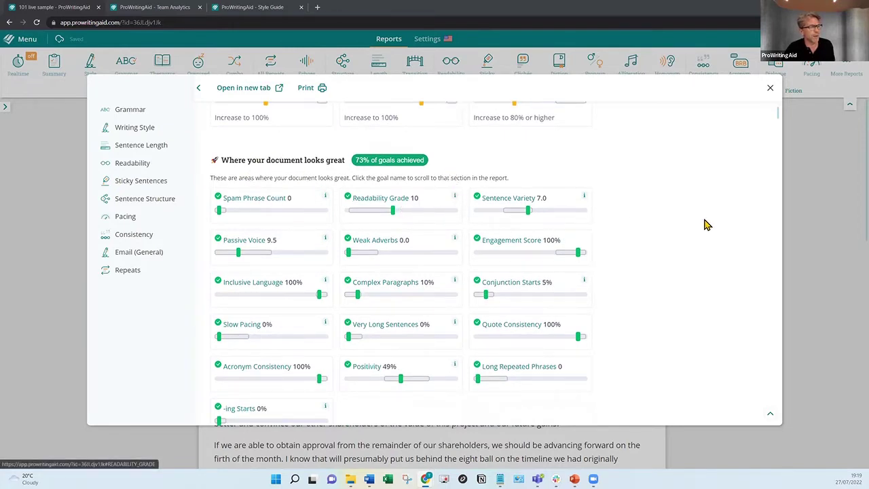
{"action": "left_click", "coordinate": [391, 205]}
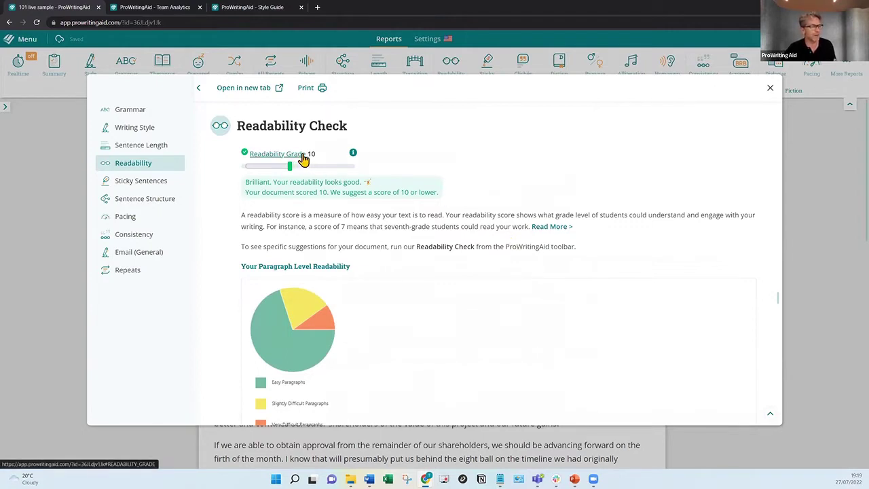
{"action": "mouse_move", "coordinate": [263, 169]}
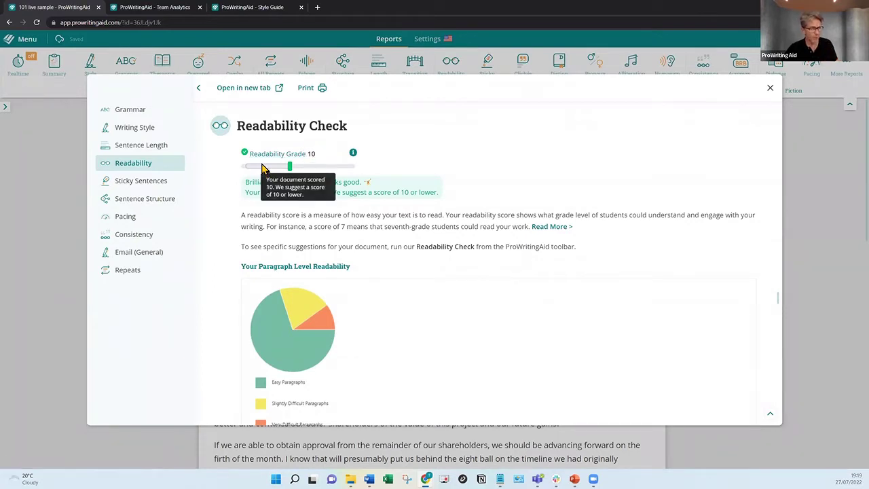
{"action": "scroll", "coordinate": [394, 298], "scroll_direction": "down", "scroll_amount": 1}
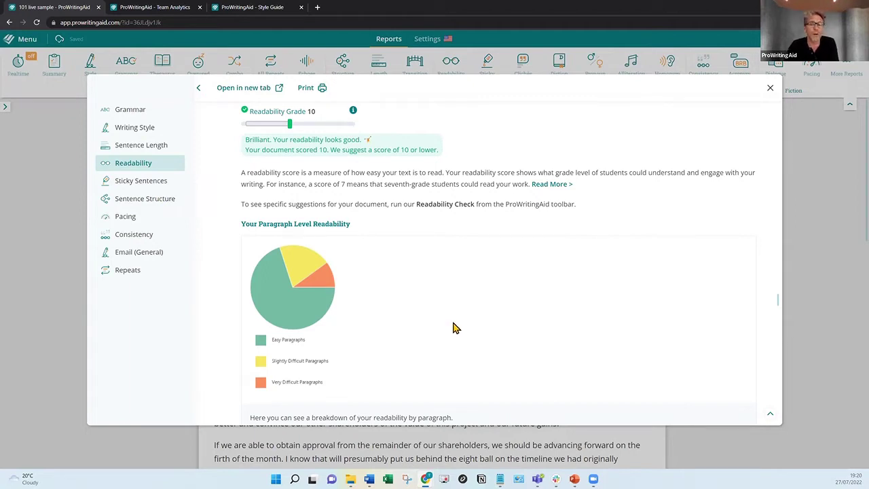
Step: Return to the start of the Summary report, review the areas that may need work, and close the report
{"action": "left_click", "coordinate": [771, 419]}
{"action": "scroll", "coordinate": [659, 299], "scroll_direction": "down", "scroll_amount": 4}
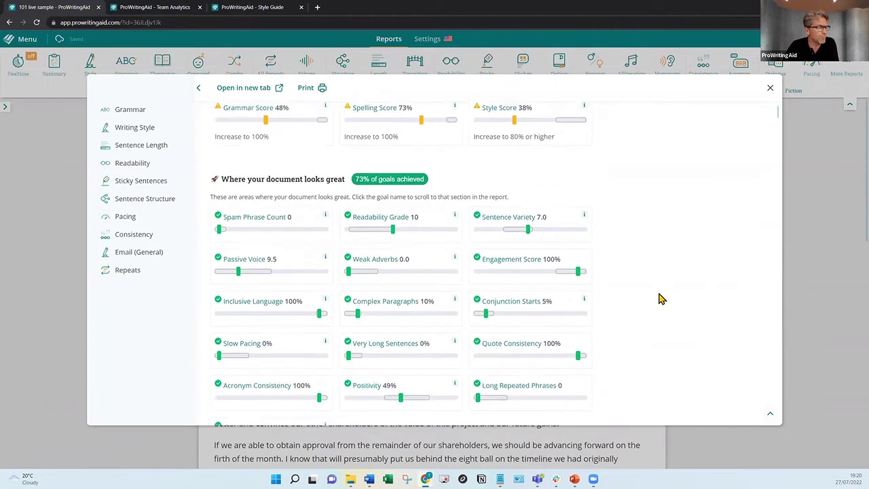
{"action": "scroll", "coordinate": [408, 224], "scroll_direction": "down", "scroll_amount": 2}
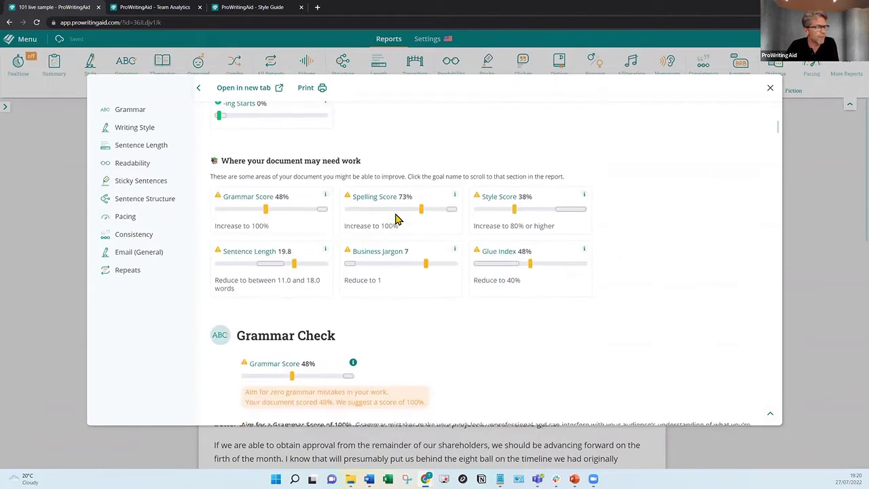
{"action": "left_click", "coordinate": [770, 89]}
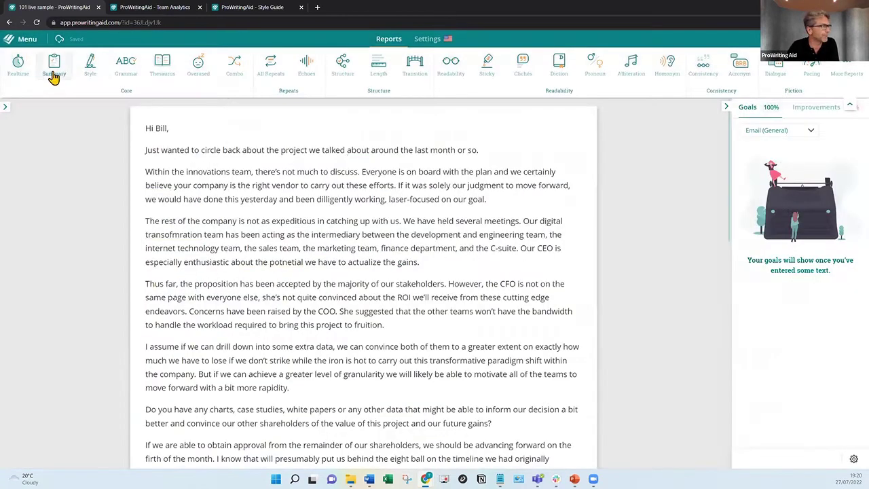
Step: Run the Style report on the email and list the passive verbs it found
{"action": "left_click", "coordinate": [93, 68]}
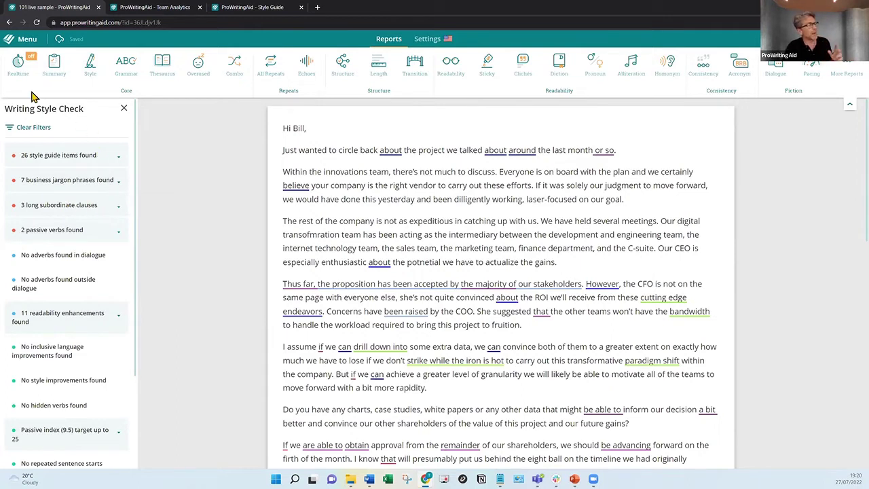
{"action": "left_click", "coordinate": [73, 232]}
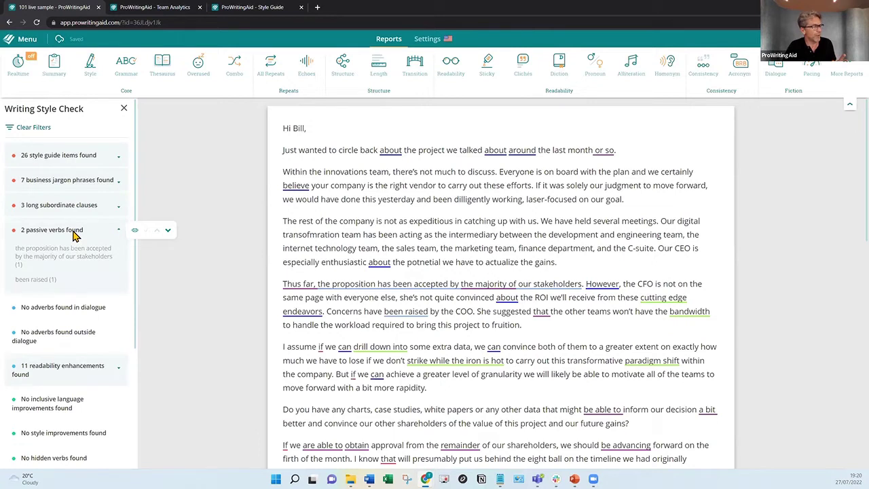
{"action": "scroll", "coordinate": [81, 220], "scroll_direction": "down", "scroll_amount": 1}
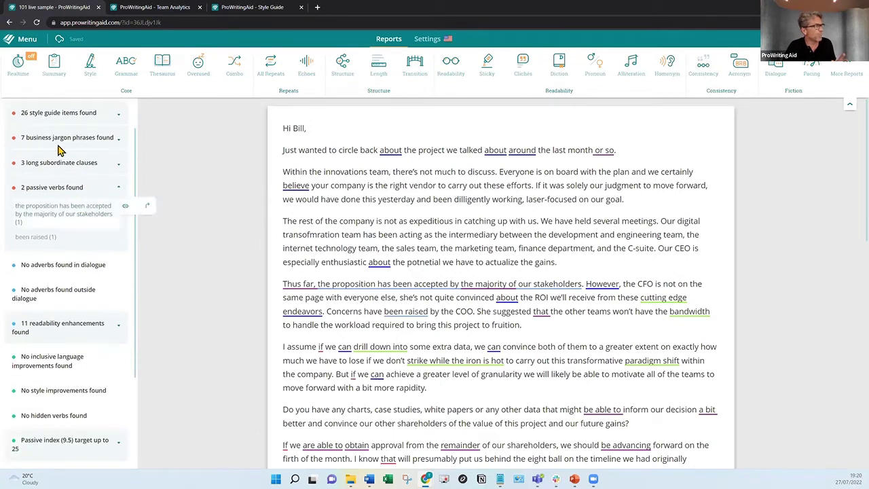
Step: Replace the business jargon "cutting edge" with "groundbreaking" and "bandwidth" with "capacity" using the Style report's jargon findings
{"action": "left_click", "coordinate": [61, 139]}
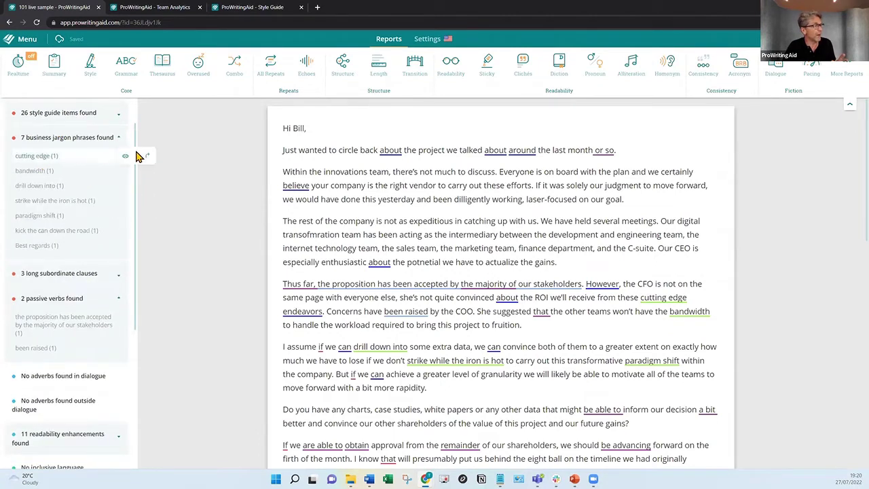
{"action": "left_click", "coordinate": [149, 159]}
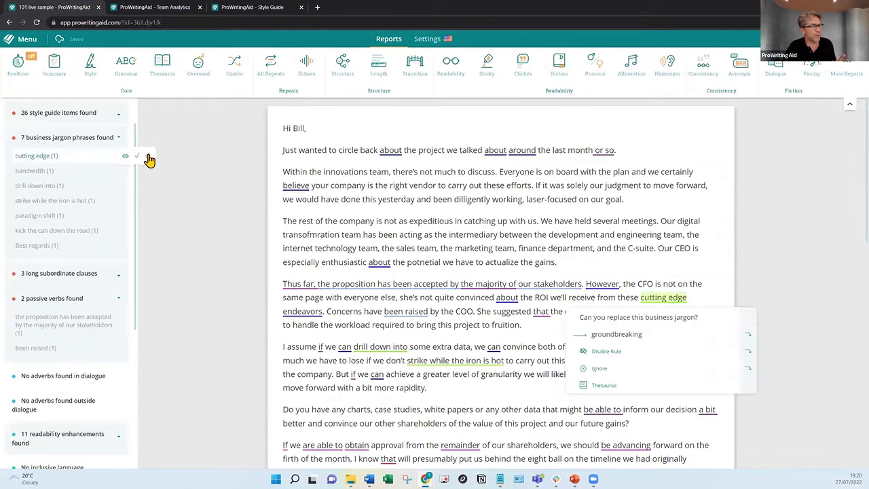
{"action": "left_click", "coordinate": [653, 335]}
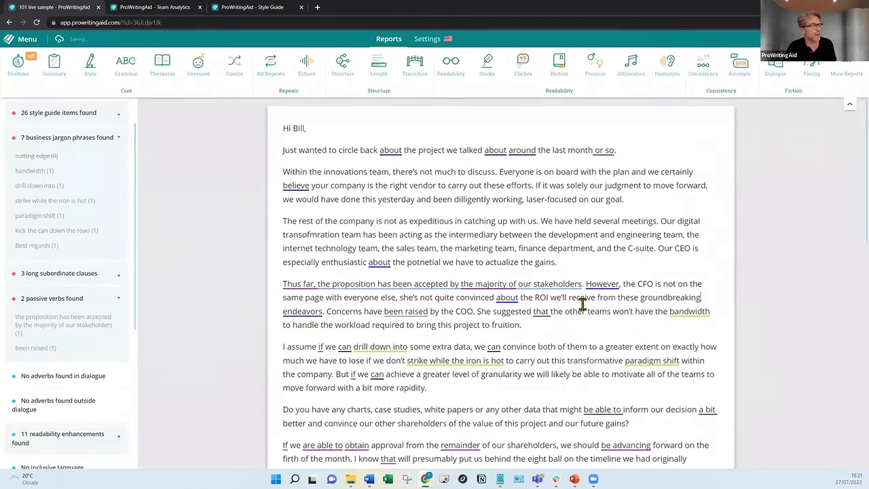
{"action": "left_click", "coordinate": [148, 175]}
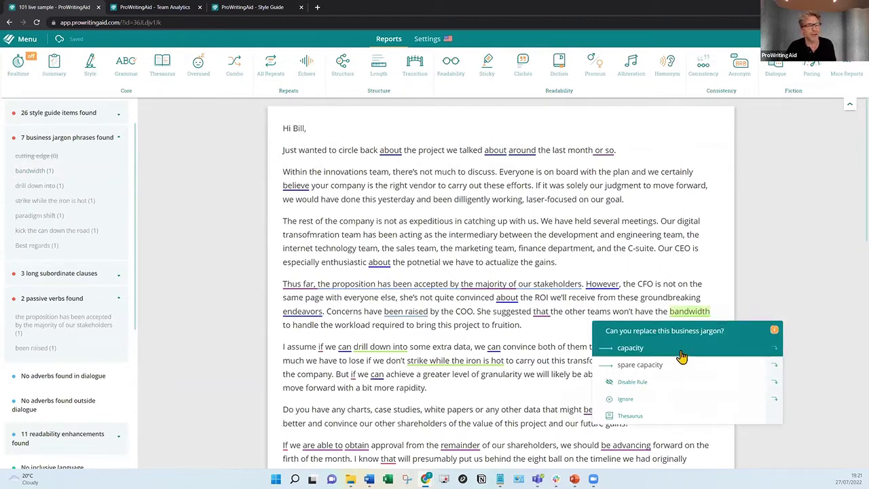
{"action": "left_click", "coordinate": [682, 356]}
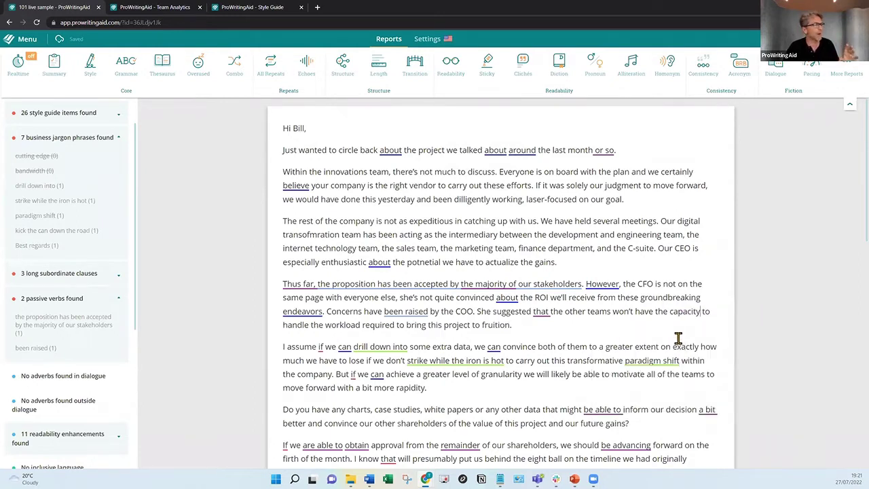
Step: Run the Grammar report, list its spelling and grammar issues, and inspect the findings for ", she" and "granularity"
{"action": "left_click", "coordinate": [126, 66]}
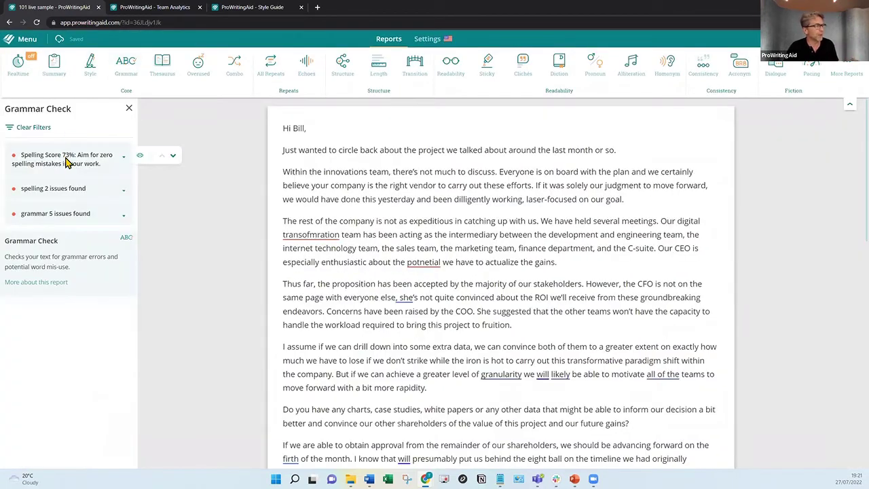
{"action": "left_click", "coordinate": [81, 190]}
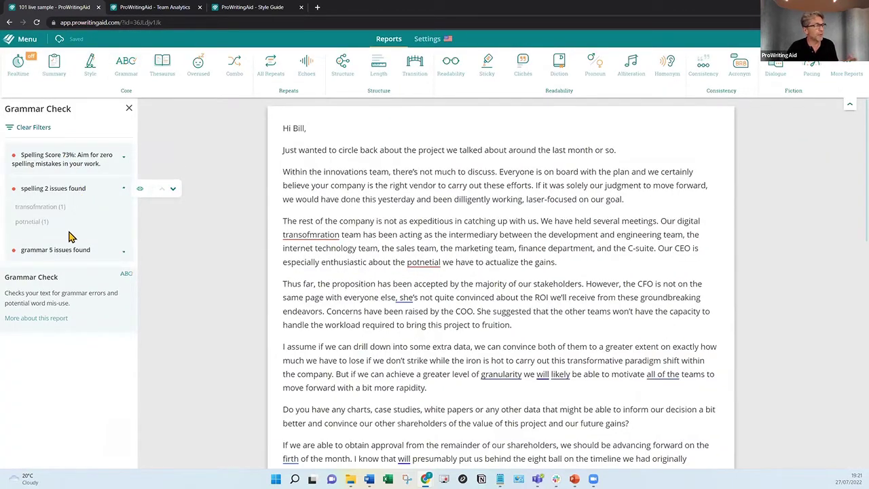
{"action": "left_click", "coordinate": [73, 256]}
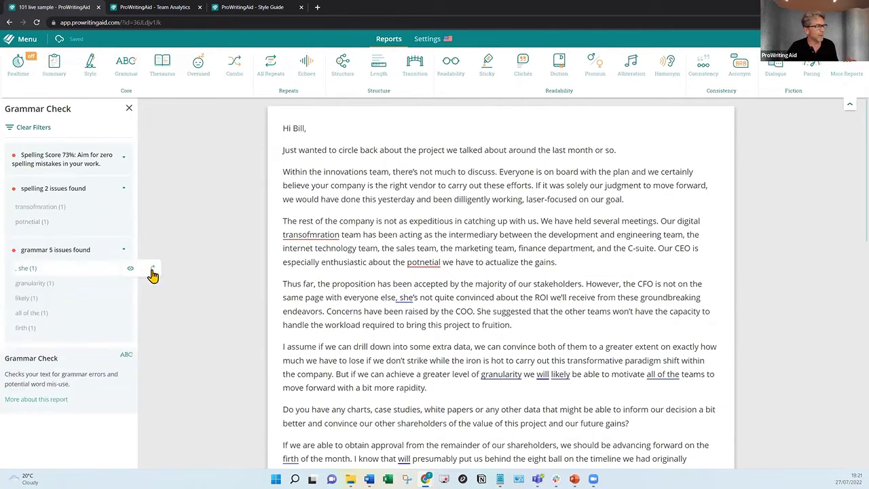
{"action": "left_click", "coordinate": [152, 271]}
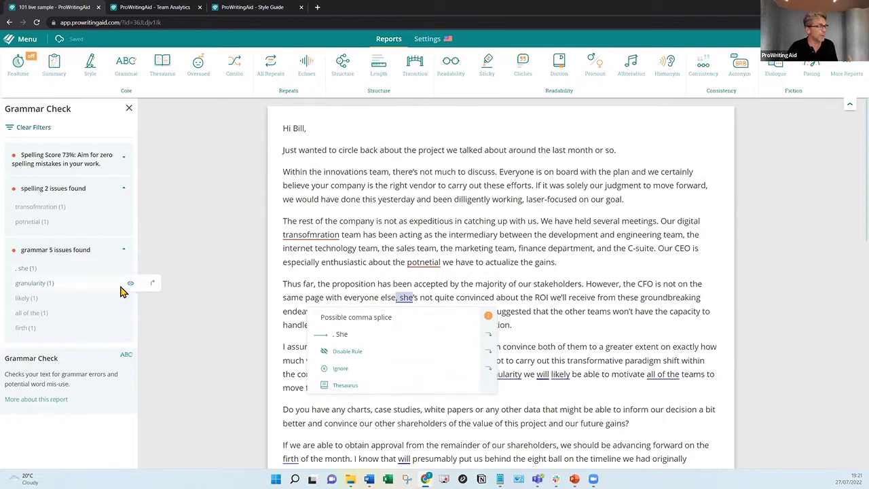
{"action": "left_click", "coordinate": [153, 285]}
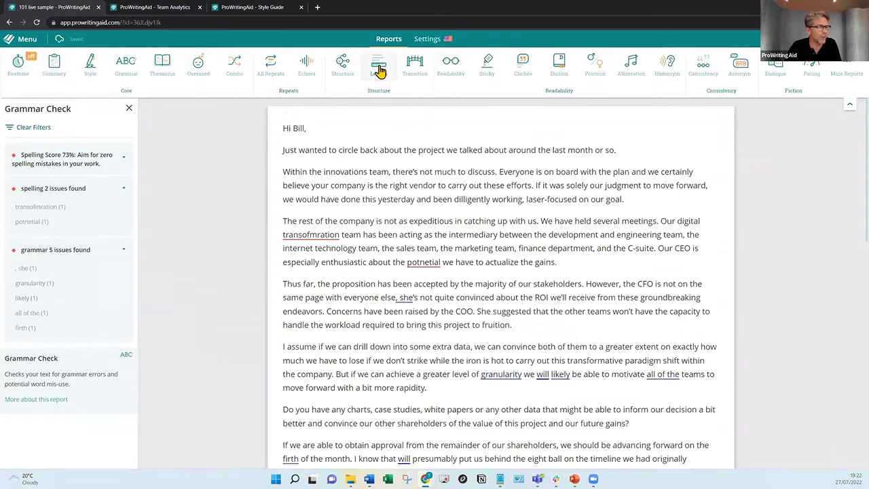
Step: Run the Readability report and show the document's individual readability scores
{"action": "left_click", "coordinate": [448, 76]}
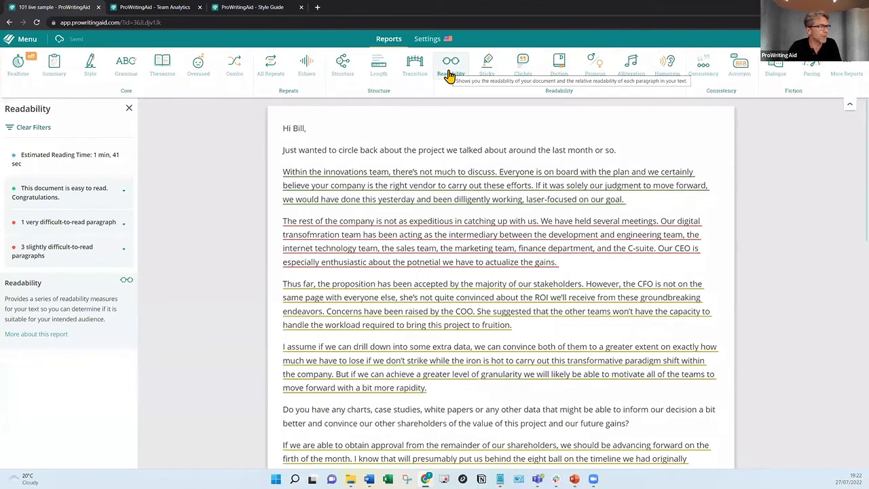
{"action": "left_click", "coordinate": [108, 199]}
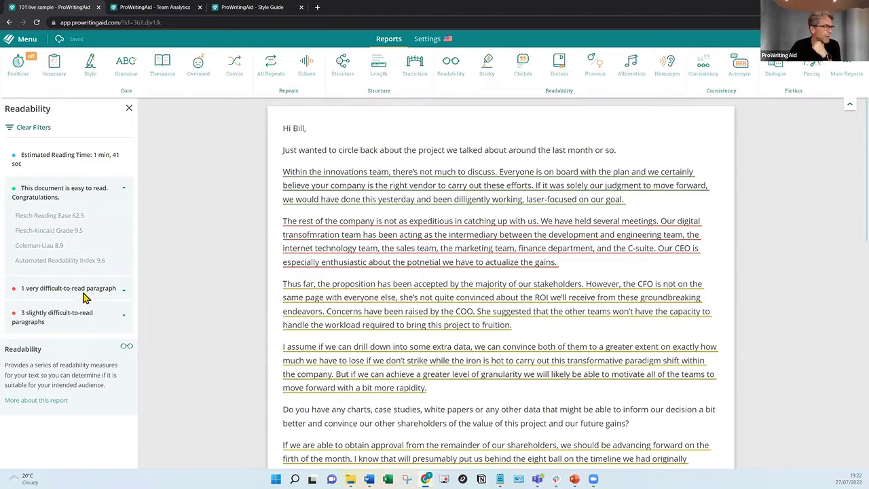
Step: Inspect the very difficult-to-read paragraph starting "The rest of the company" and its suggestion in the Readability report
{"action": "left_click", "coordinate": [85, 295]}
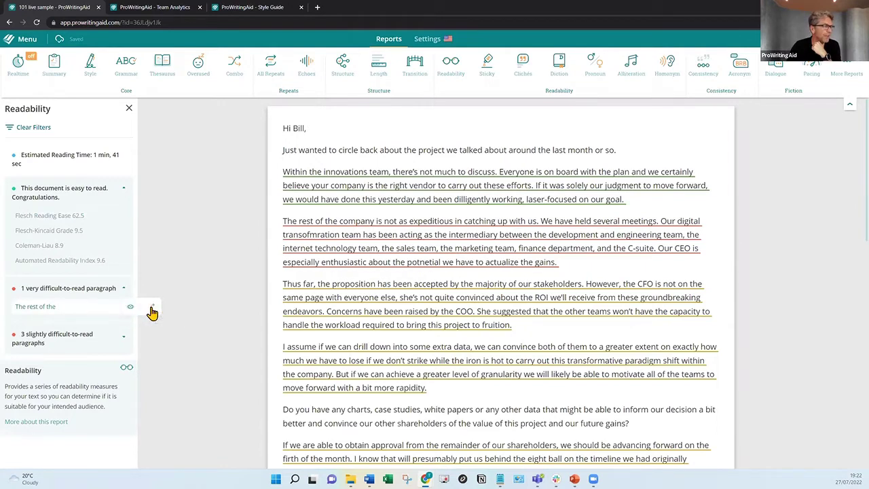
{"action": "left_click", "coordinate": [152, 312]}
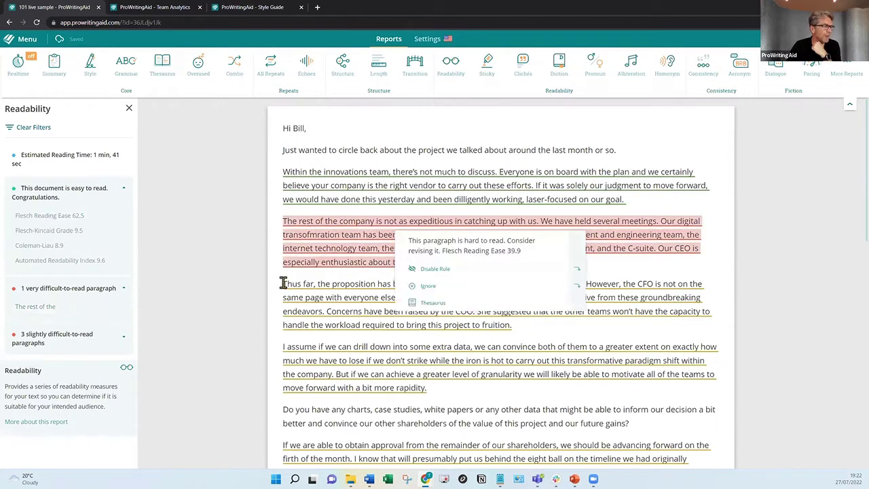
{"action": "left_click", "coordinate": [359, 251]}
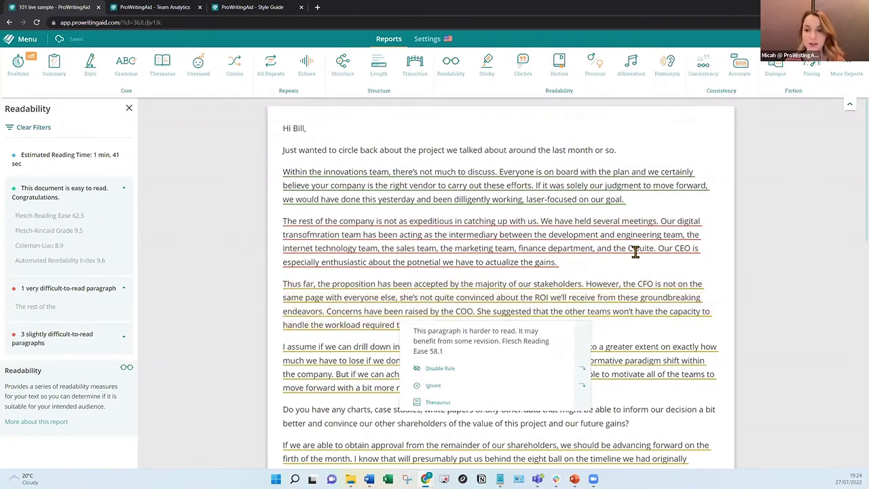
{"action": "mouse_move", "coordinate": [633, 250]}
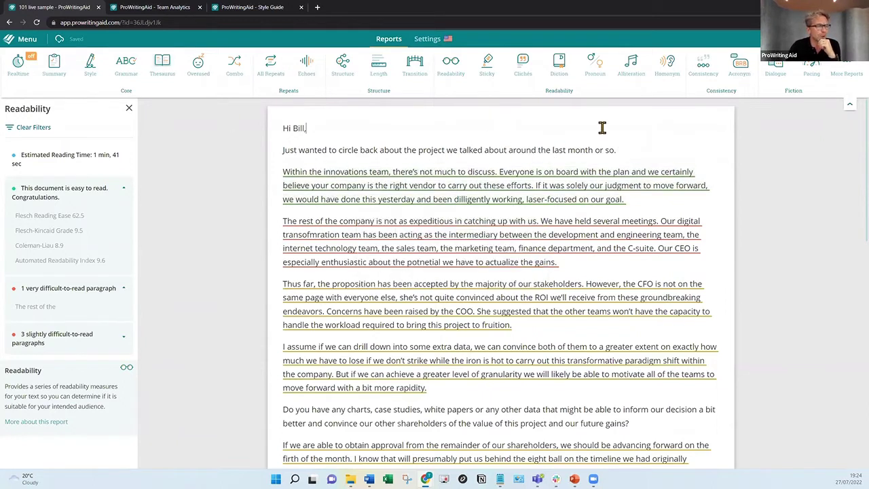
Step: Look up "expeditious" in the Word Explorer and browse its reverse dictionary, thesaurus and collocations options
{"action": "double_click", "coordinate": [430, 222]}
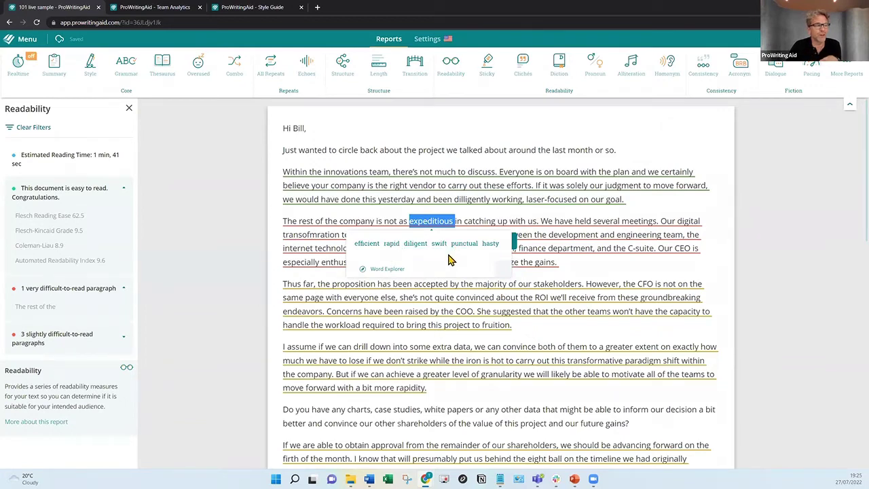
{"action": "left_click", "coordinate": [395, 271]}
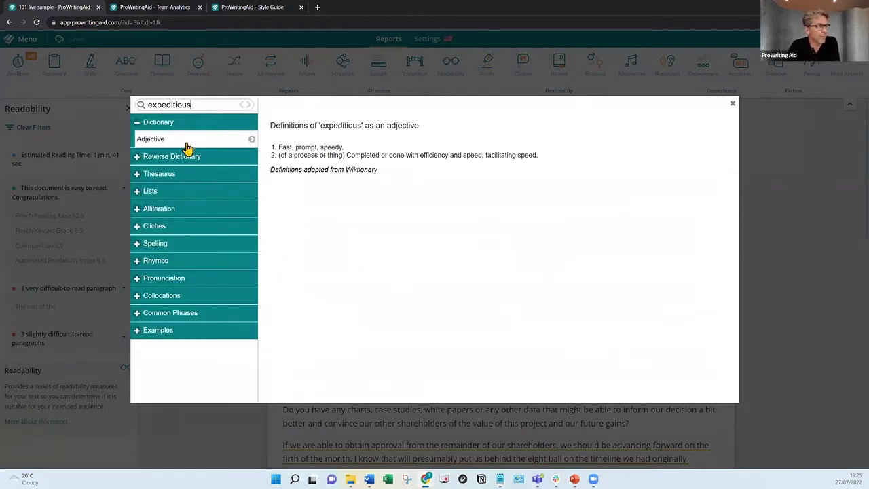
{"action": "left_click", "coordinate": [187, 161]}
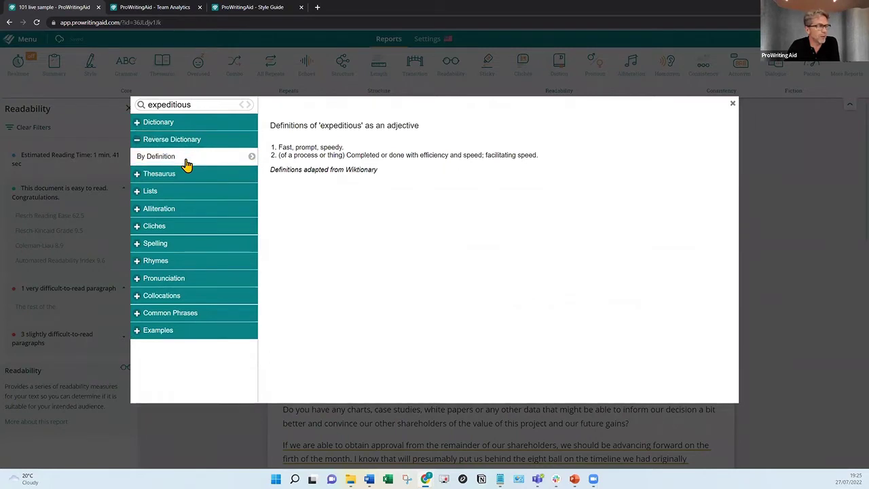
{"action": "left_click", "coordinate": [166, 175]}
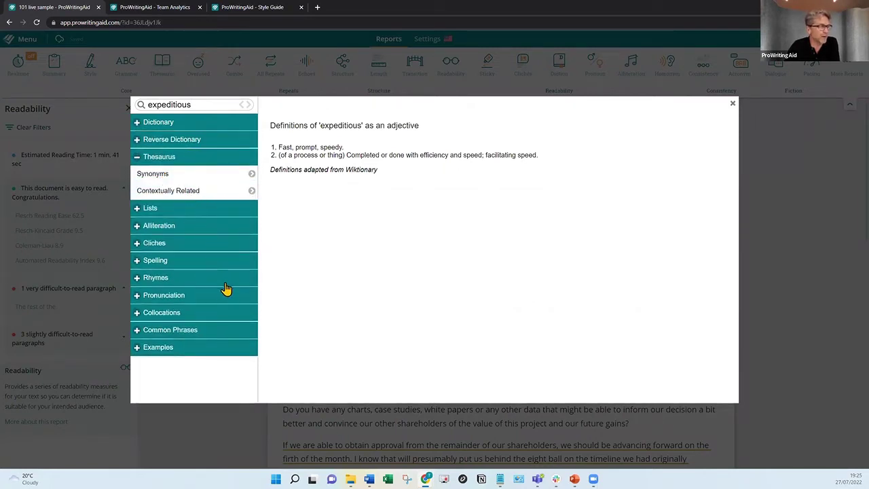
{"action": "left_click", "coordinate": [172, 316]}
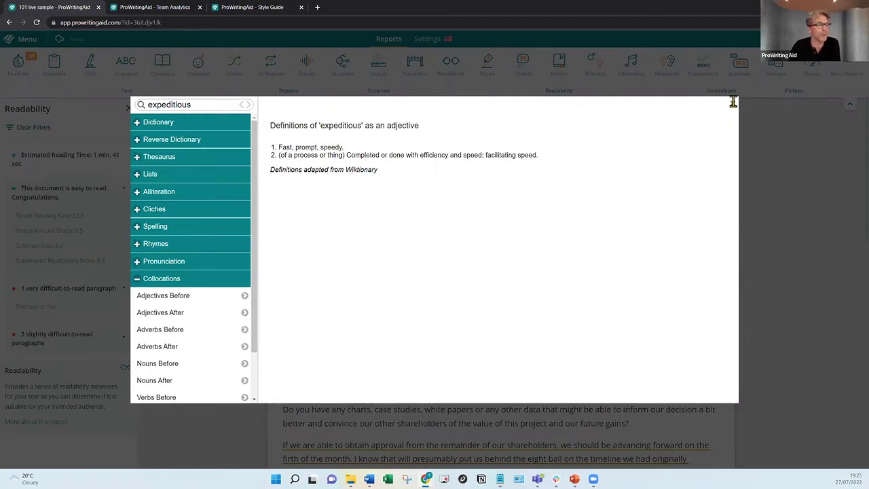
{"action": "left_click", "coordinate": [733, 102]}
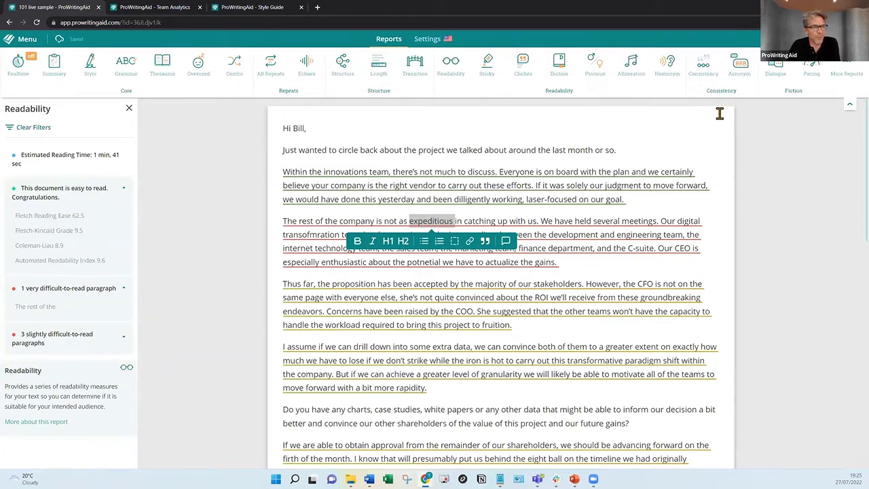
Step: Run the Sticky Sentences report and replace the sticky sentence about the company with "The rest of the company is slower than us."
{"action": "left_click", "coordinate": [486, 65]}
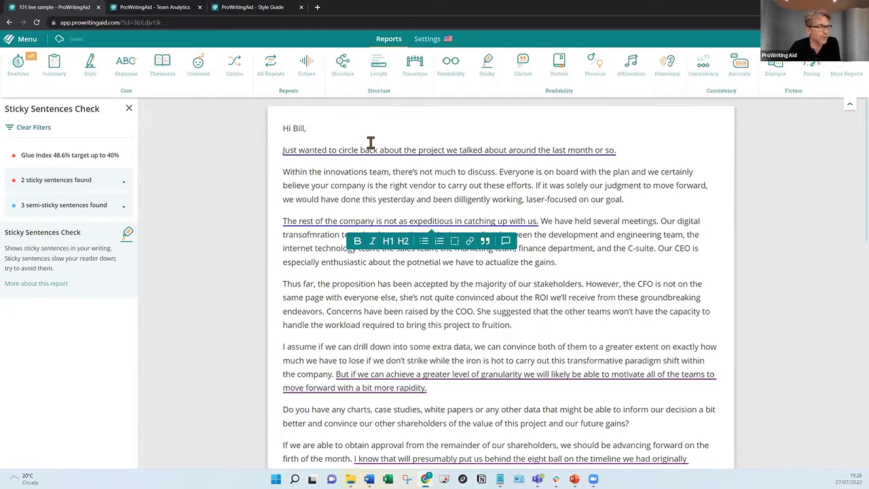
{"action": "mouse_move", "coordinate": [372, 148]}
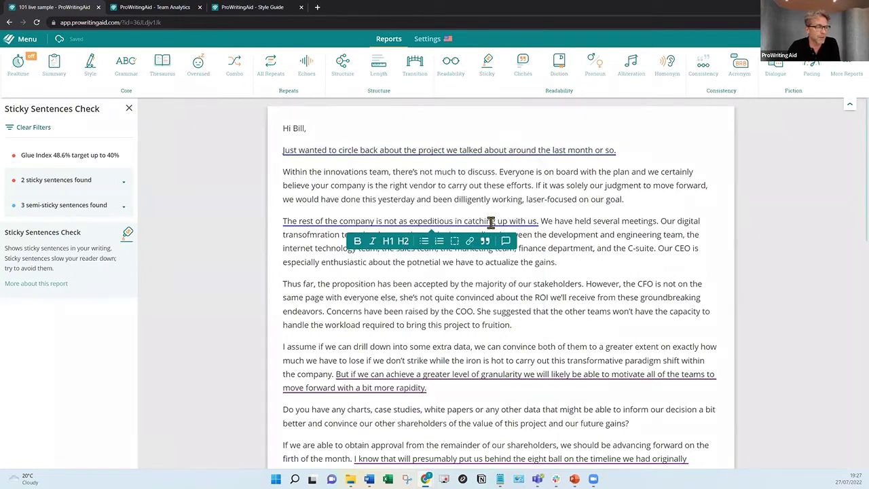
{"action": "mouse_move", "coordinate": [491, 223]}
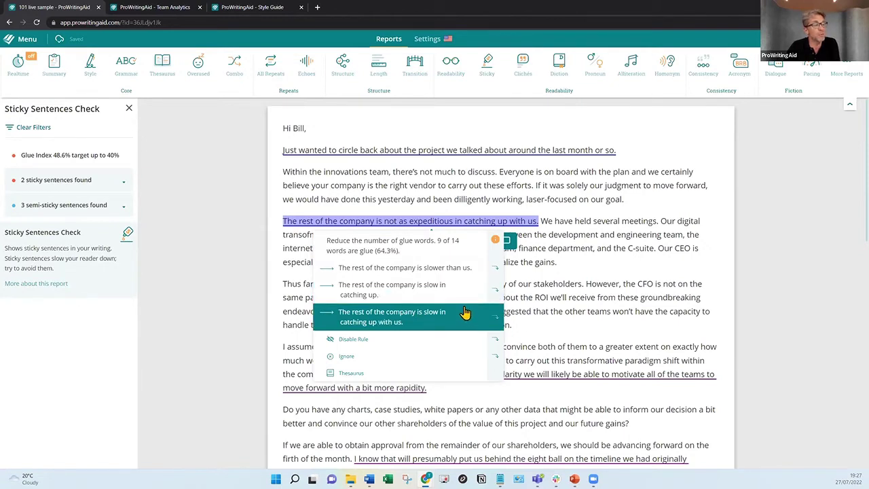
{"action": "left_click", "coordinate": [457, 269]}
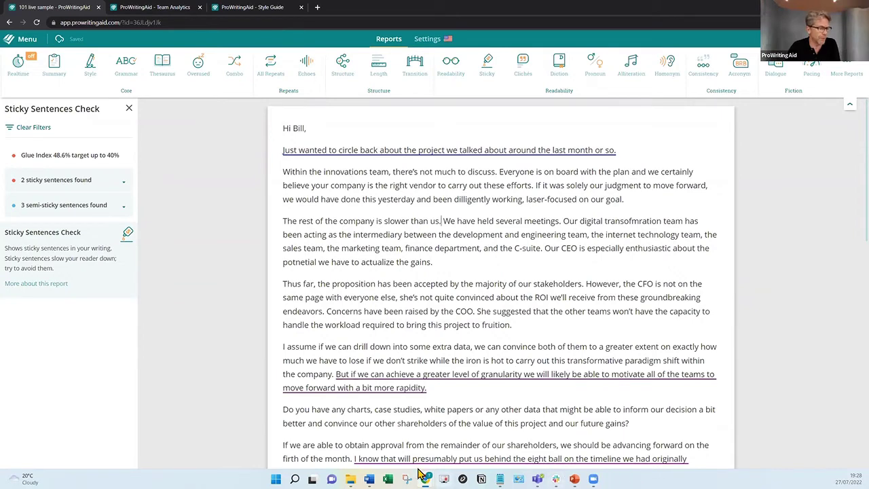
Step: Switch to the Gmail window containing the new message draft and maximize it
{"action": "mouse_move", "coordinate": [426, 476]}
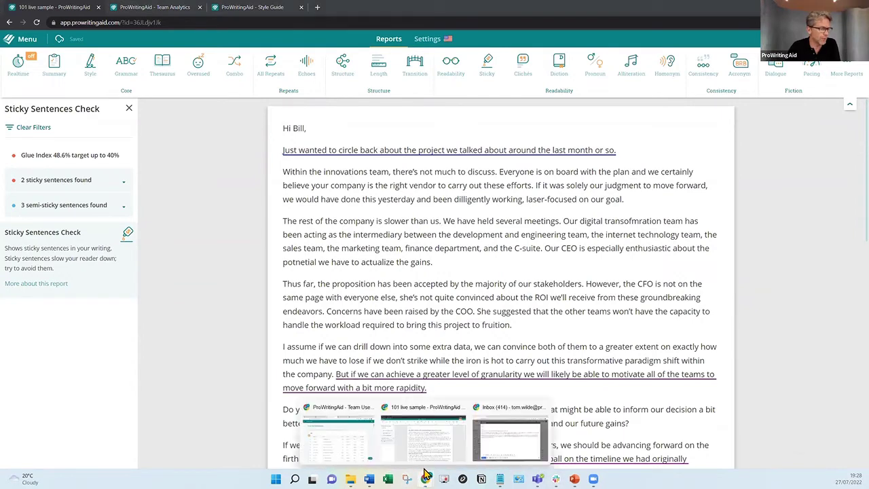
{"action": "left_click", "coordinate": [514, 450]}
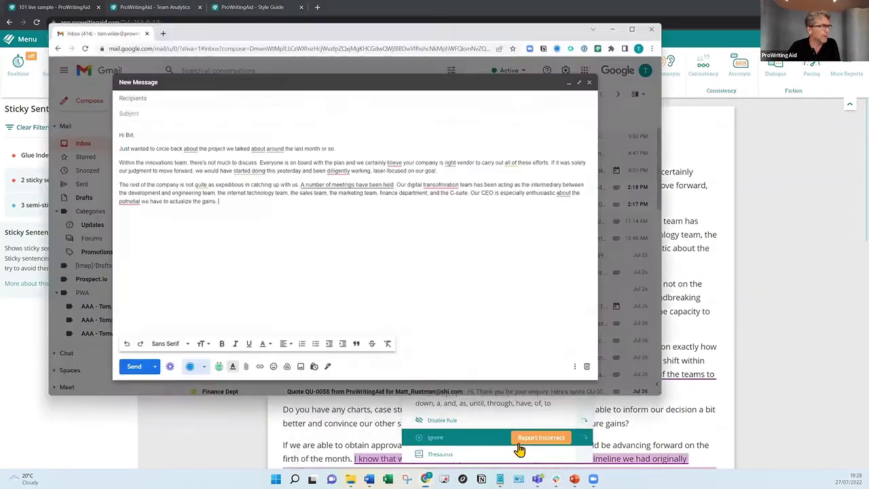
{"action": "left_click", "coordinate": [631, 30]}
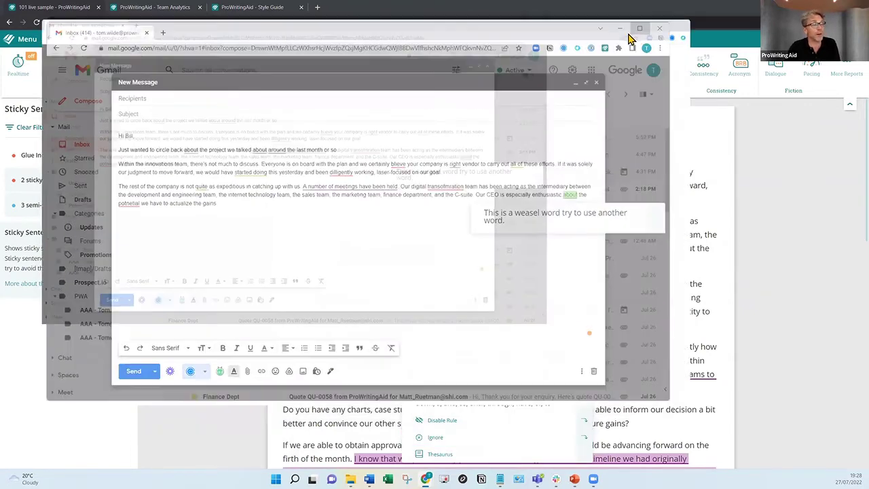
{"action": "left_click", "coordinate": [607, 231]}
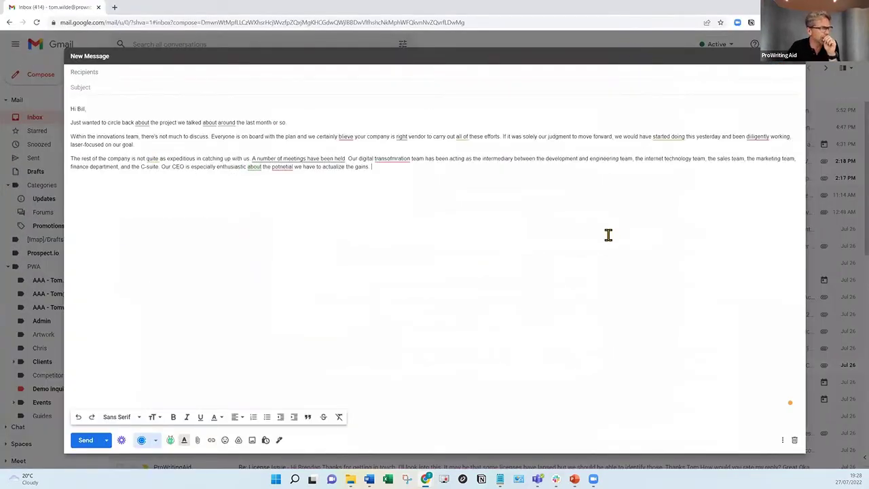
Step: Check the suggestion for "started doing" in the draft and view the ProWritingAid browser extension's settings
{"action": "mouse_move", "coordinate": [669, 137]}
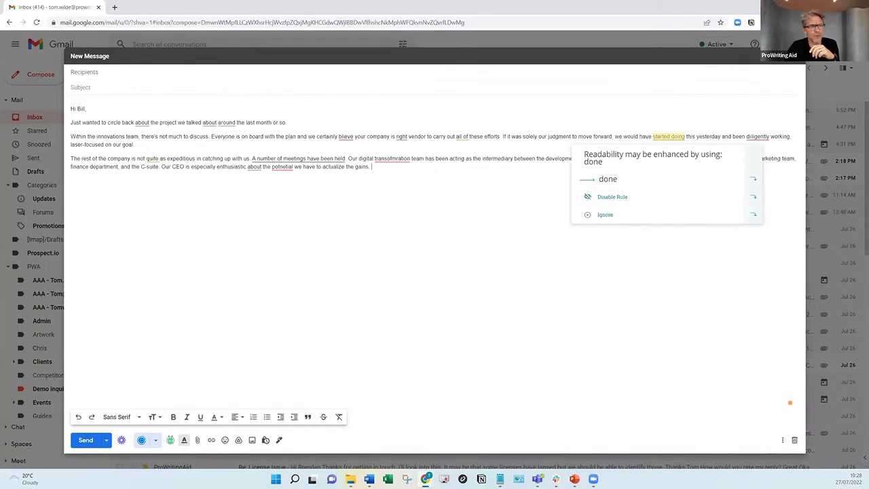
{"action": "left_click", "coordinate": [751, 22]}
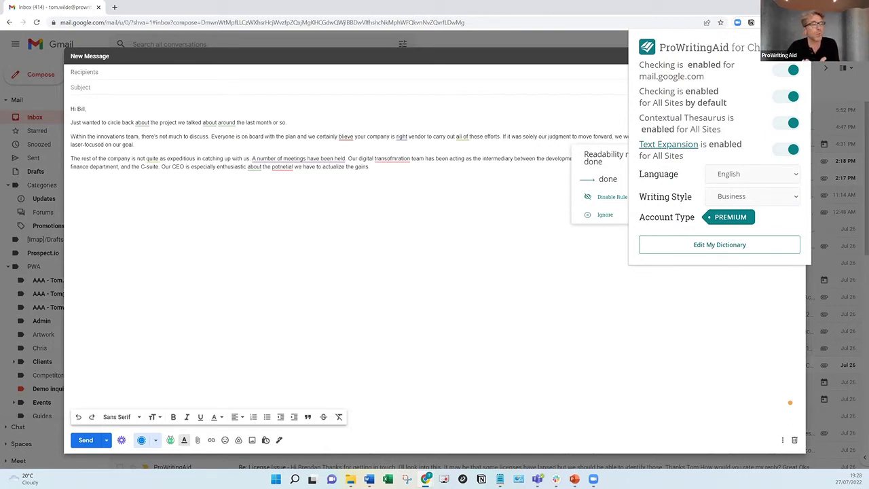
{"action": "left_click", "coordinate": [498, 242]}
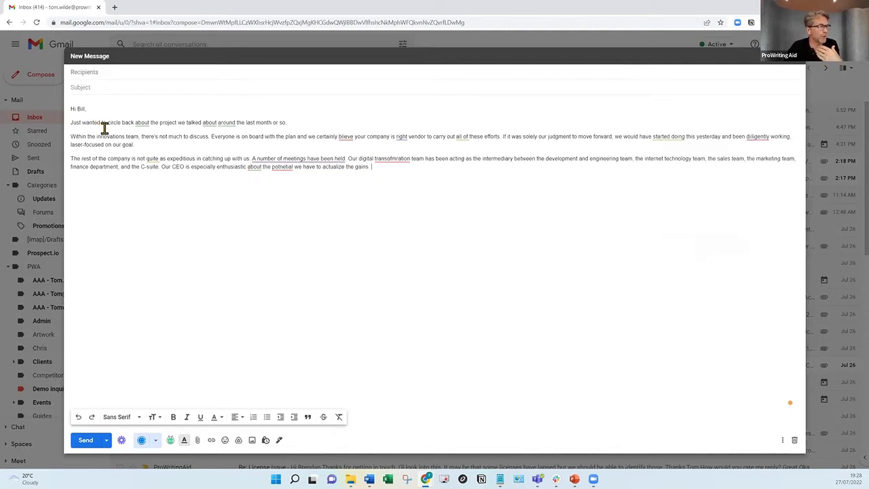
Step: Correct "blieve" to "believe" in the email draft and check the other underlined phrases
{"action": "mouse_move", "coordinate": [344, 136]}
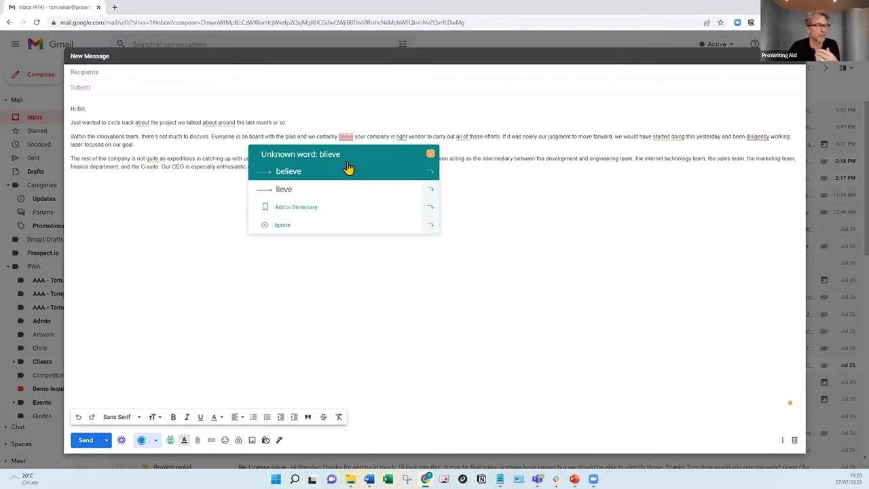
{"action": "left_click", "coordinate": [348, 170]}
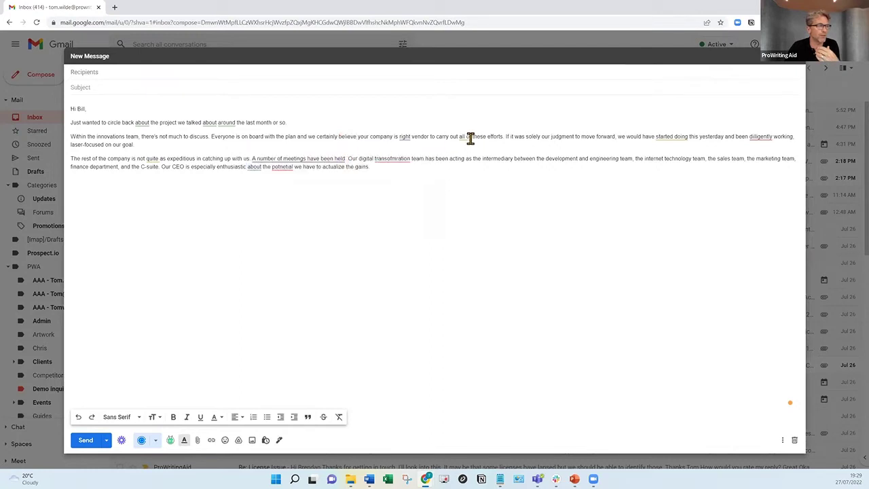
{"action": "mouse_move", "coordinate": [467, 137]}
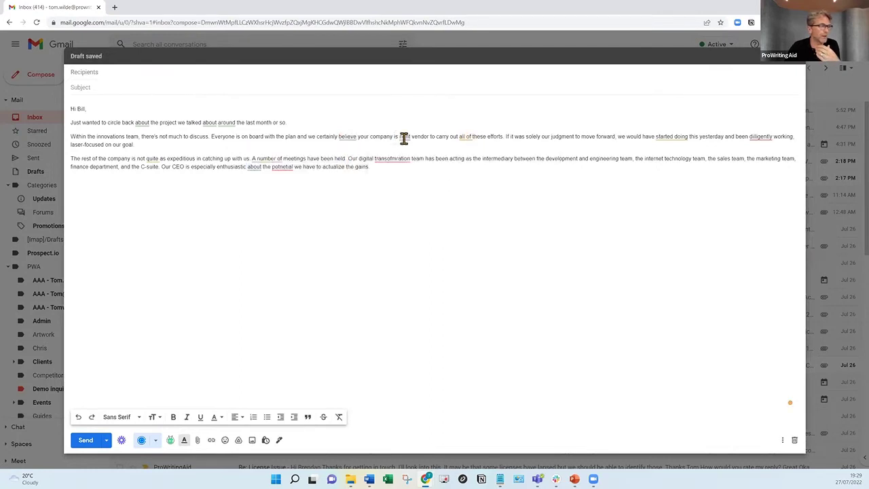
{"action": "mouse_move", "coordinate": [396, 159]}
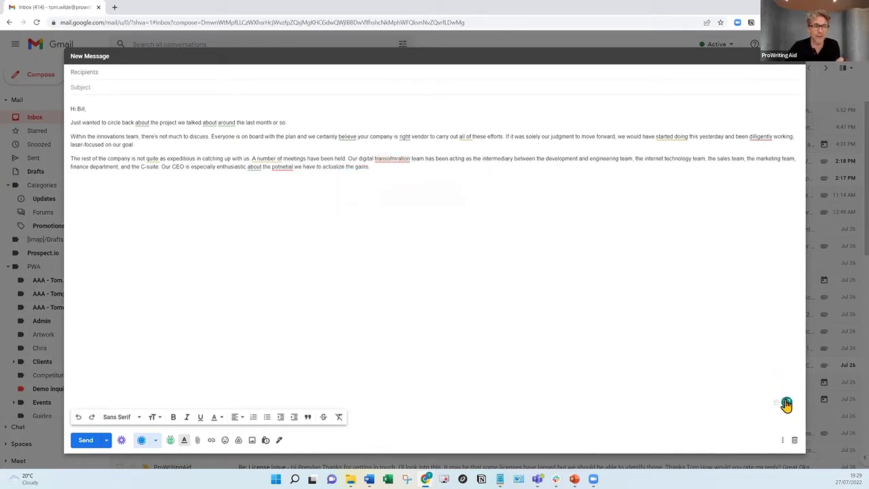
Step: Review the draft's Email (General) goals, open it in ProWritingAid's full editor and apply the changes back to the email
{"action": "left_click", "coordinate": [786, 404]}
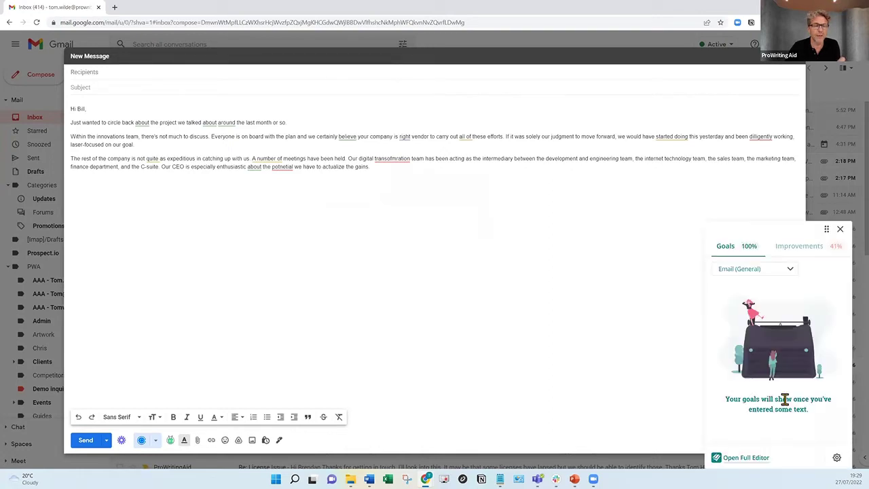
{"action": "left_click_drag", "start_coordinate": [827, 243], "coordinate": [744, 63]}
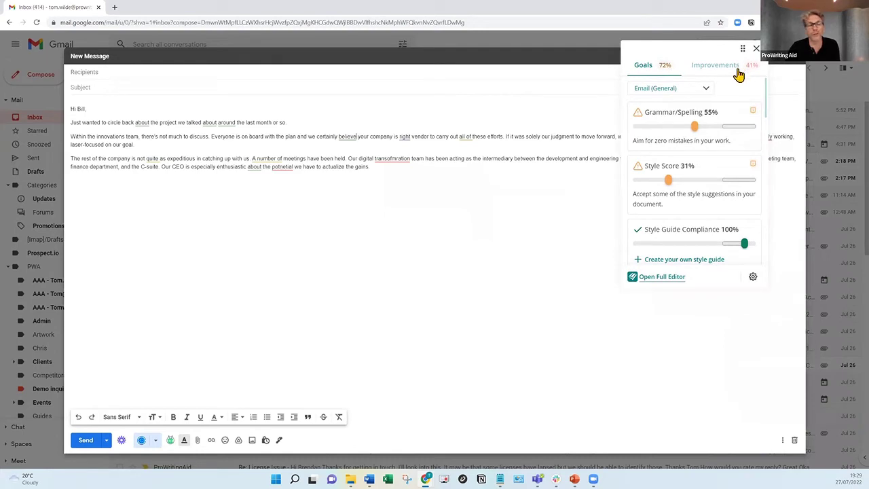
{"action": "left_click", "coordinate": [662, 279]}
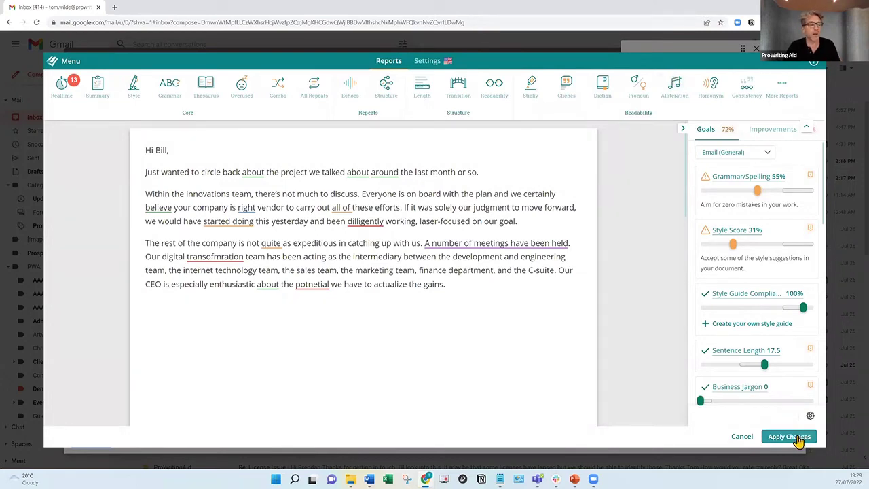
{"action": "left_click", "coordinate": [789, 437]}
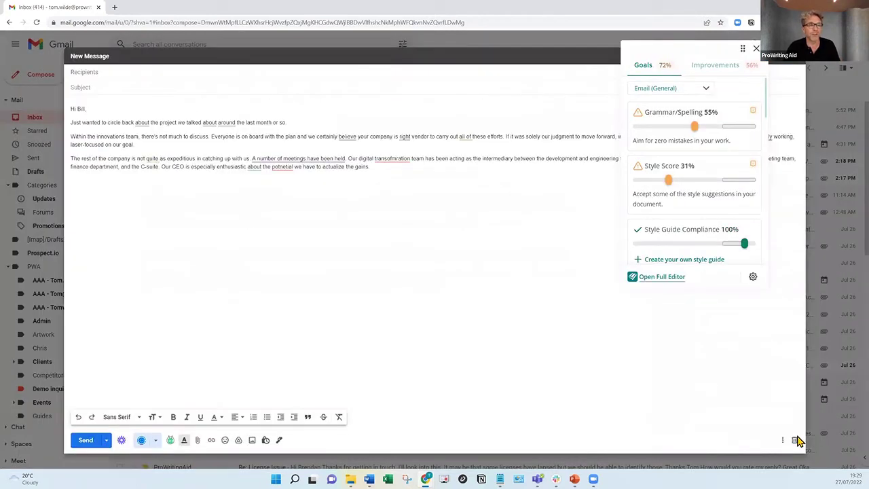
{"action": "left_click", "coordinate": [755, 50]}
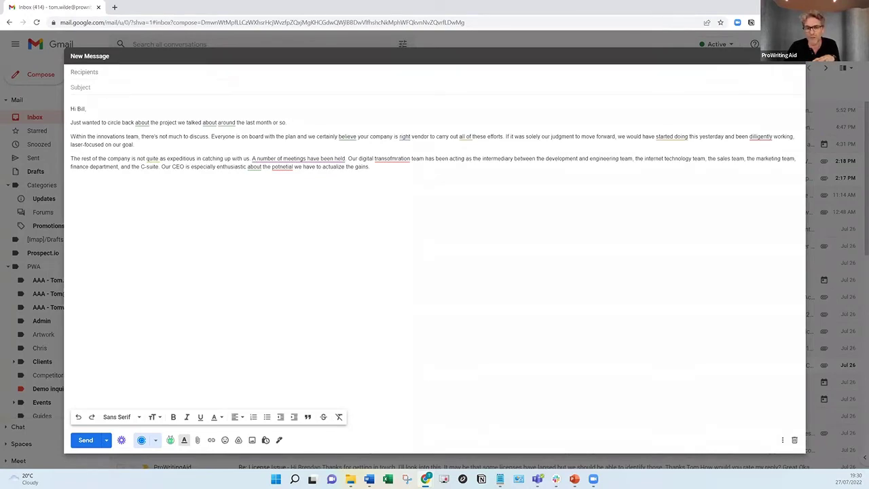
Step: Switch to the ProWritingAid.pptx presentation in PowerPoint, maximize it, and correct "qiuck" to "quick" on slide 2 using ProWritingAid's suggestion
{"action": "key", "text": "alt+Tab"}
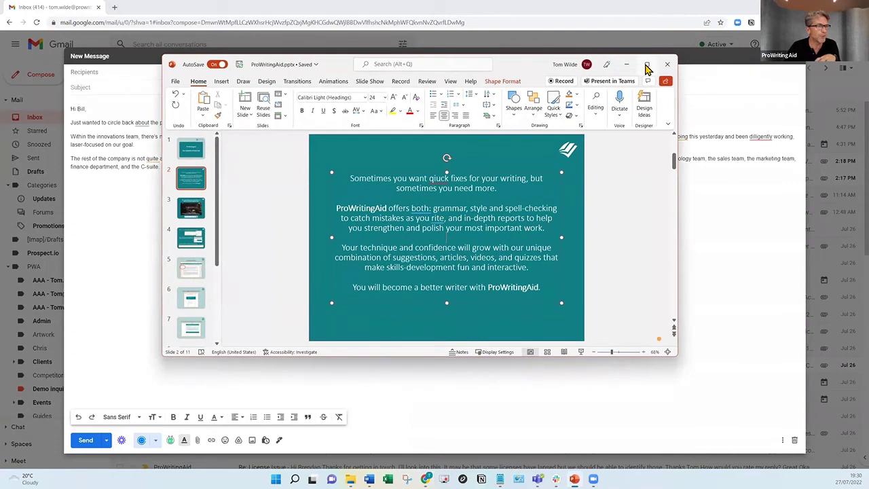
{"action": "left_click", "coordinate": [647, 69]}
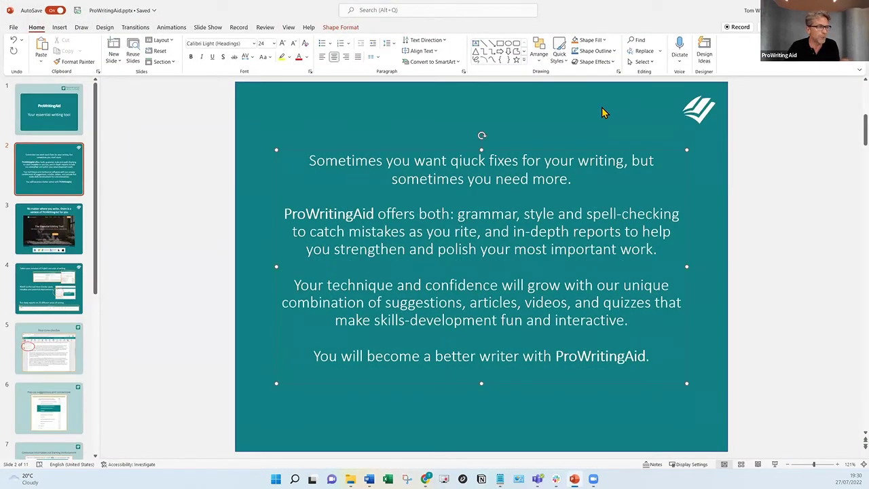
{"action": "left_click", "coordinate": [604, 107]}
{"action": "left_click", "coordinate": [576, 180]}
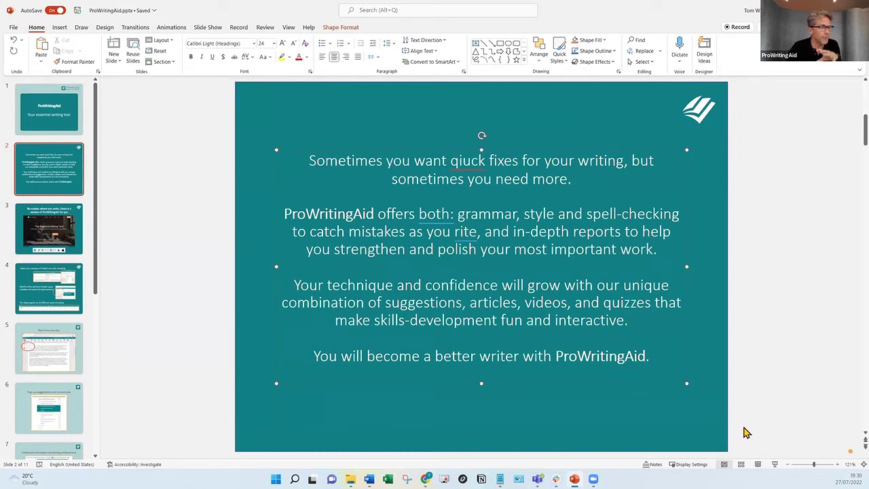
{"action": "key", "text": "alt+F7"}
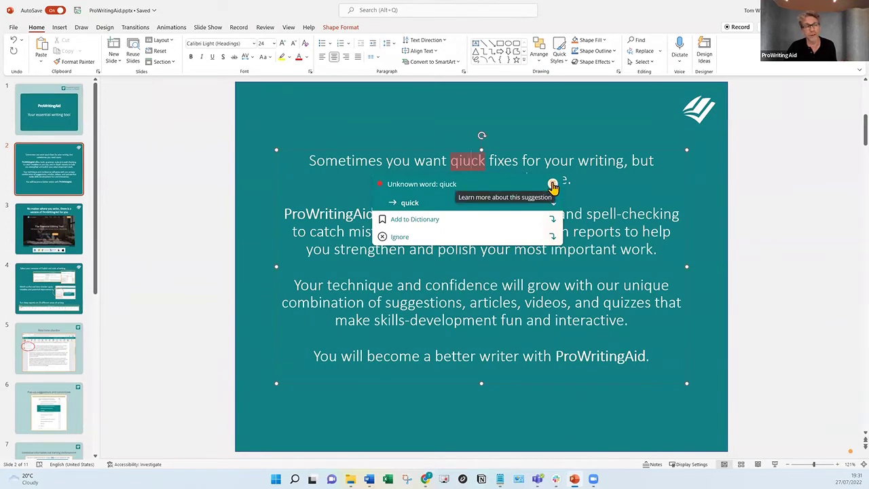
{"action": "left_click", "coordinate": [478, 203]}
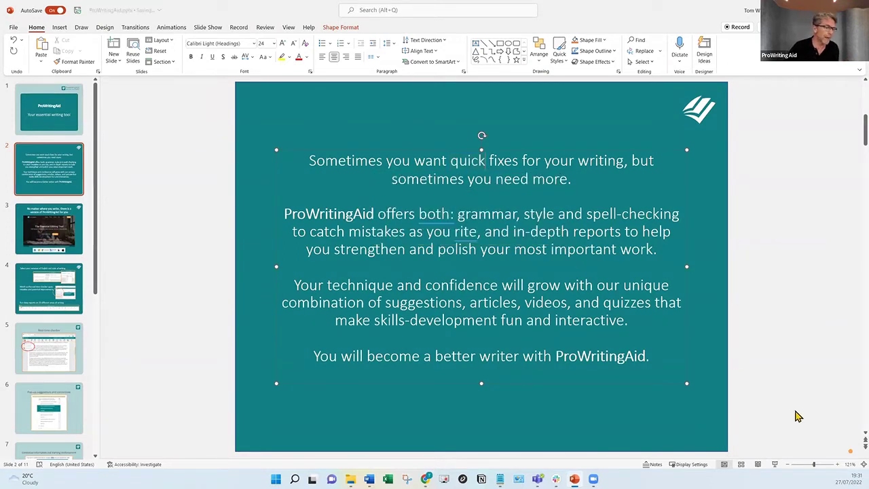
Step: Open ProWritingAid's list of improvements for slide 2 and reposition its panel
{"action": "left_click", "coordinate": [847, 452]}
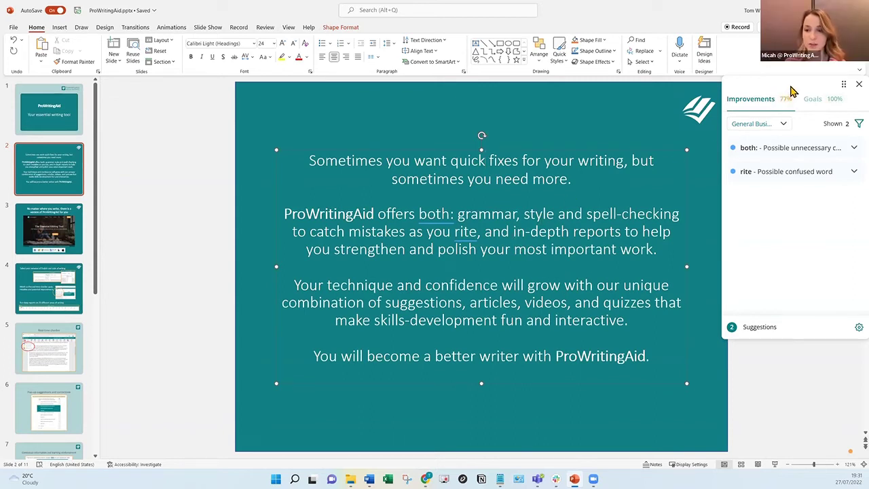
{"action": "left_click_drag", "start_coordinate": [840, 83], "coordinate": [739, 110]}
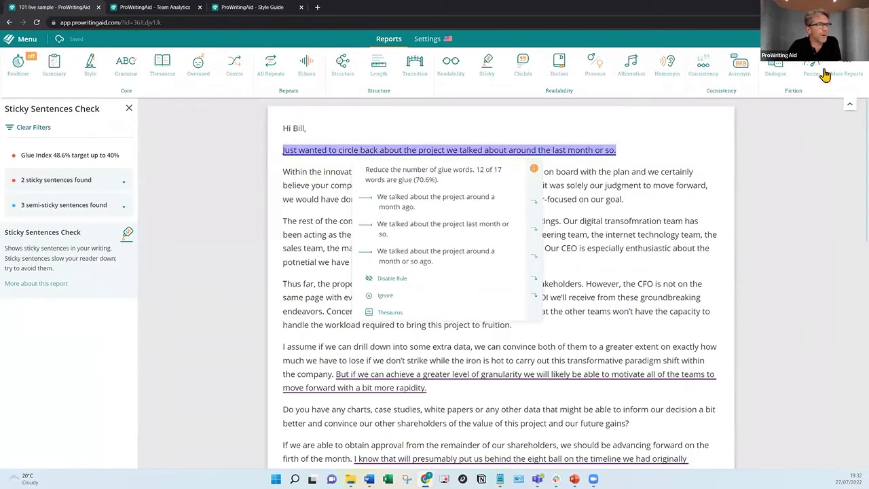
Step: Switch to the browser window with Team User Management, look through the PWA team's user list, and minimize that window
{"action": "mouse_move", "coordinate": [538, 461]}
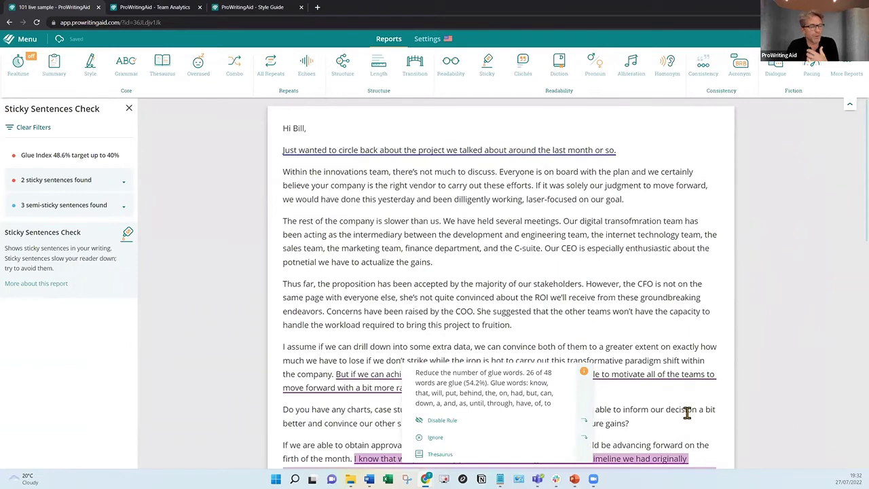
{"action": "mouse_move", "coordinate": [426, 473]}
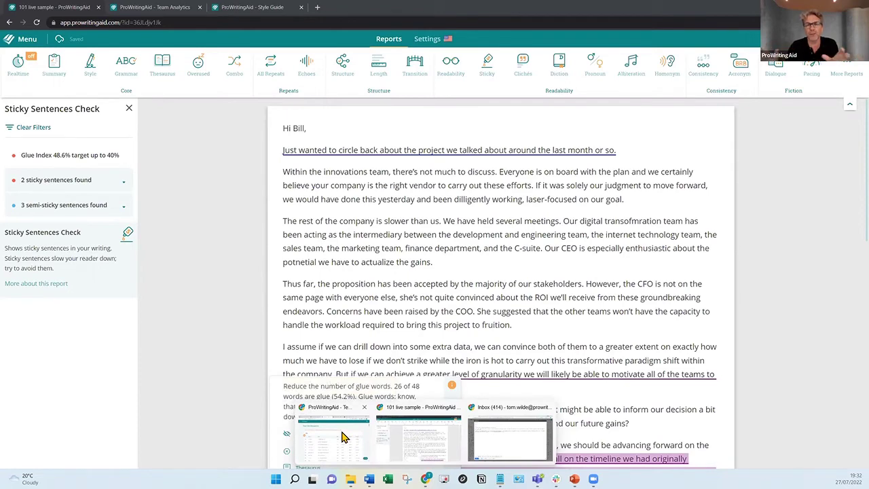
{"action": "left_click", "coordinate": [343, 436]}
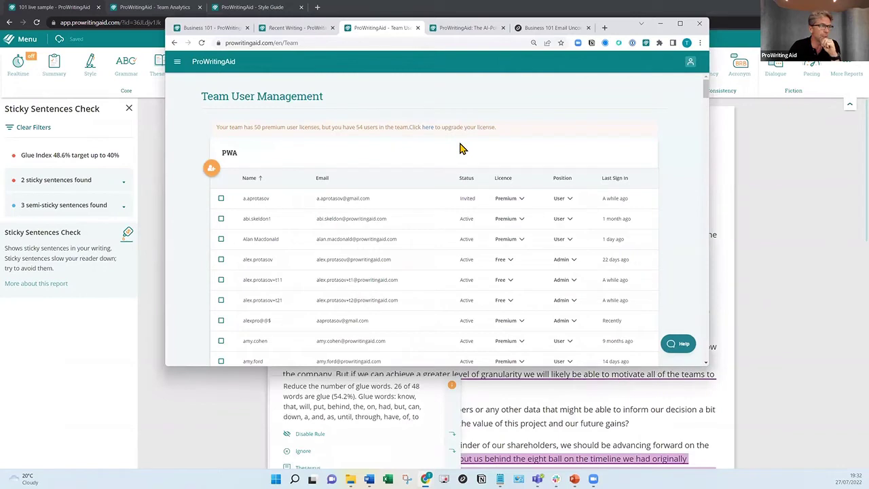
{"action": "scroll", "coordinate": [401, 227], "scroll_direction": "down", "scroll_amount": 3}
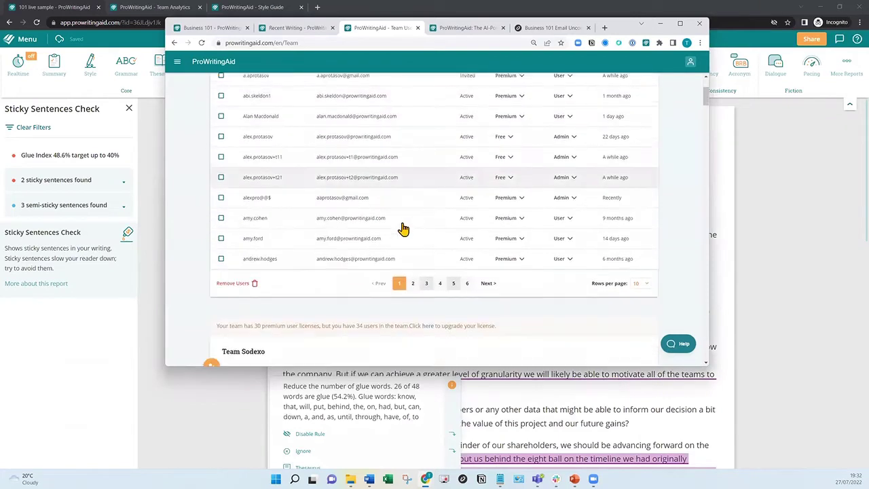
{"action": "scroll", "coordinate": [403, 229], "scroll_direction": "up", "scroll_amount": 1}
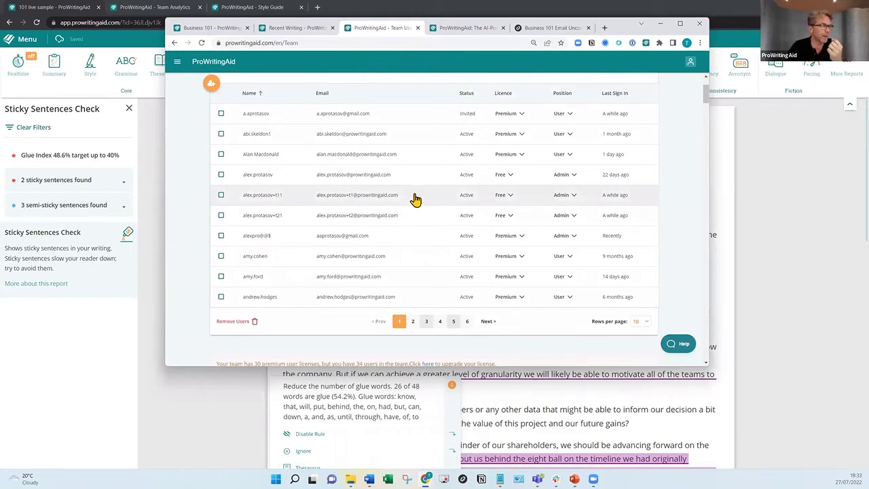
{"action": "left_click", "coordinate": [662, 26]}
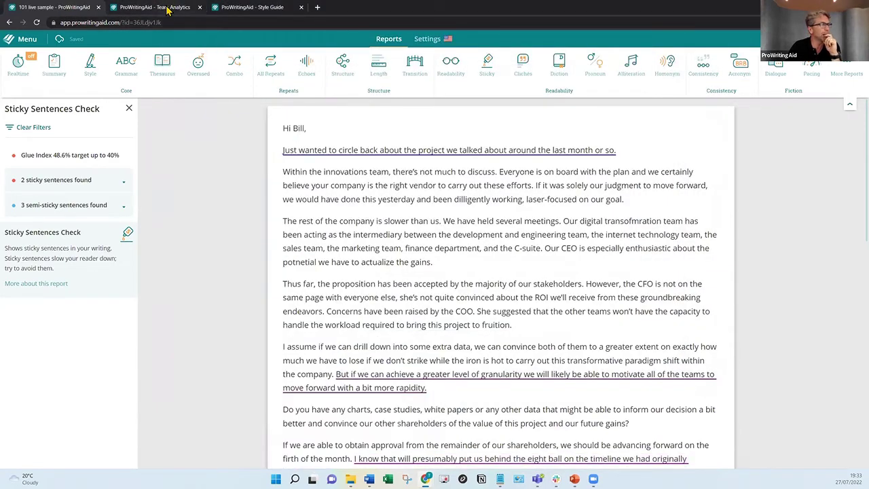
Step: View the Team Analytics page, check the period options for its insights, and open the site's navigation menu
{"action": "left_click", "coordinate": [167, 9]}
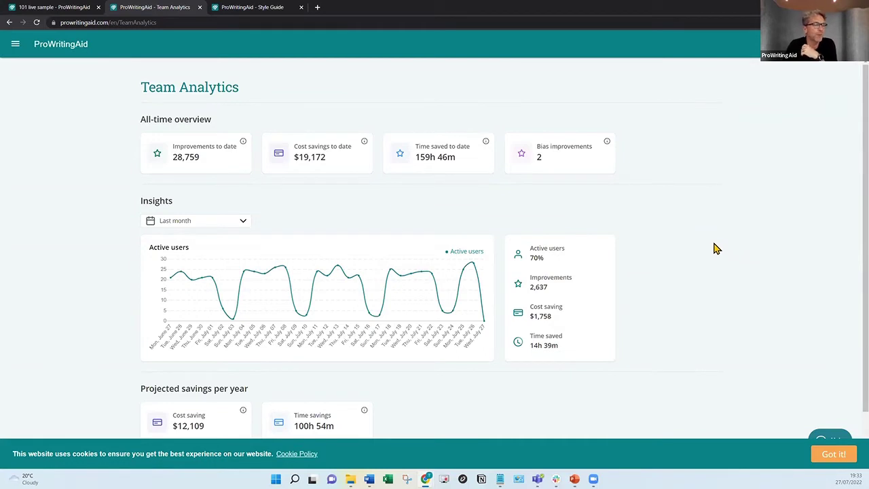
{"action": "left_click", "coordinate": [244, 224]}
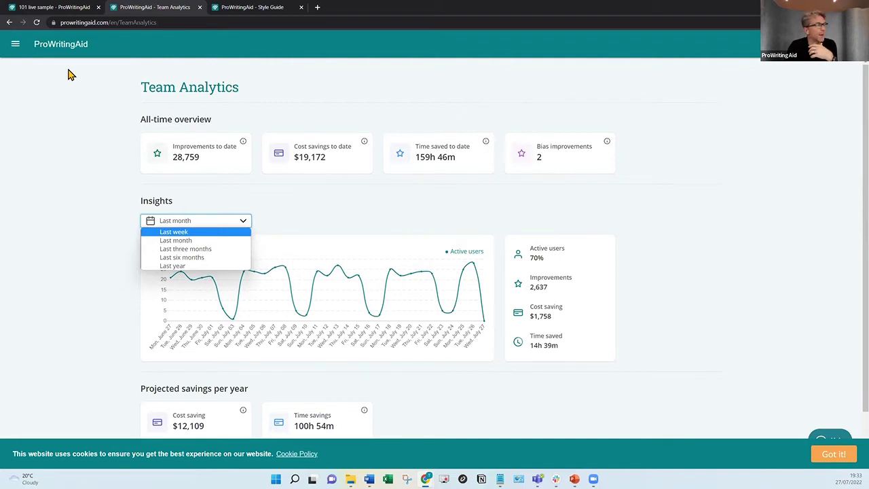
{"action": "left_click", "coordinate": [16, 43]}
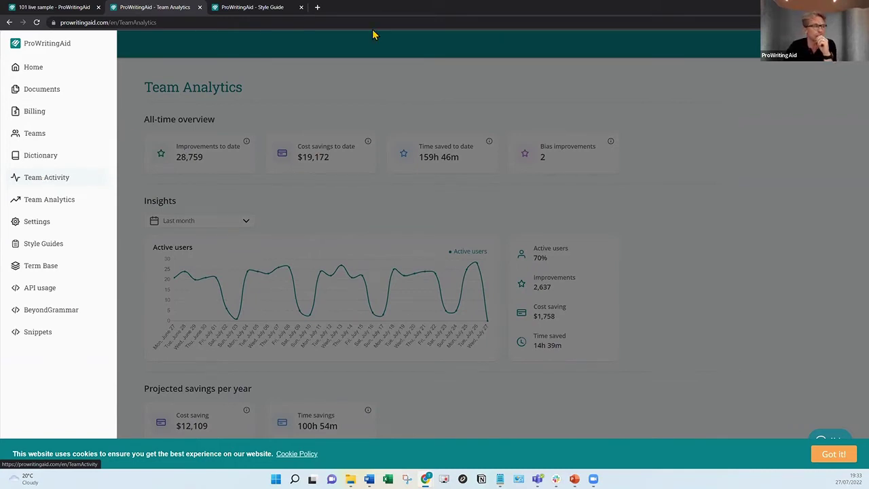
Step: Open the Style Guide page and look through its rules' match patterns, replacements and messages
{"action": "left_click", "coordinate": [253, 7]}
{"action": "scroll", "coordinate": [429, 231], "scroll_direction": "up", "scroll_amount": 2}
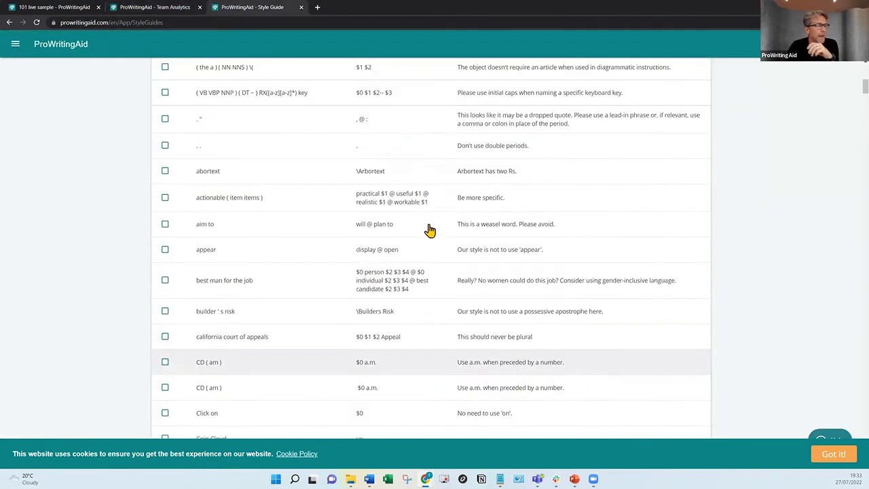
{"action": "scroll", "coordinate": [429, 231], "scroll_direction": "up", "scroll_amount": 3}
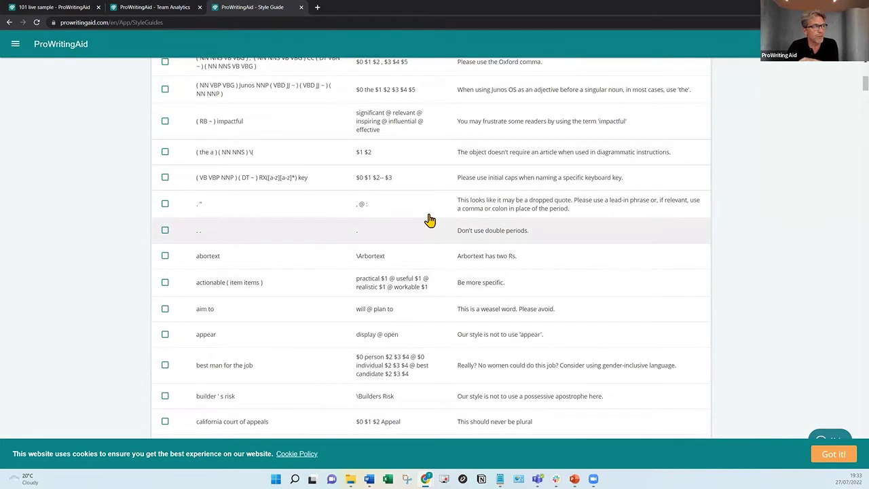
{"action": "scroll", "coordinate": [430, 224], "scroll_direction": "up", "scroll_amount": 3}
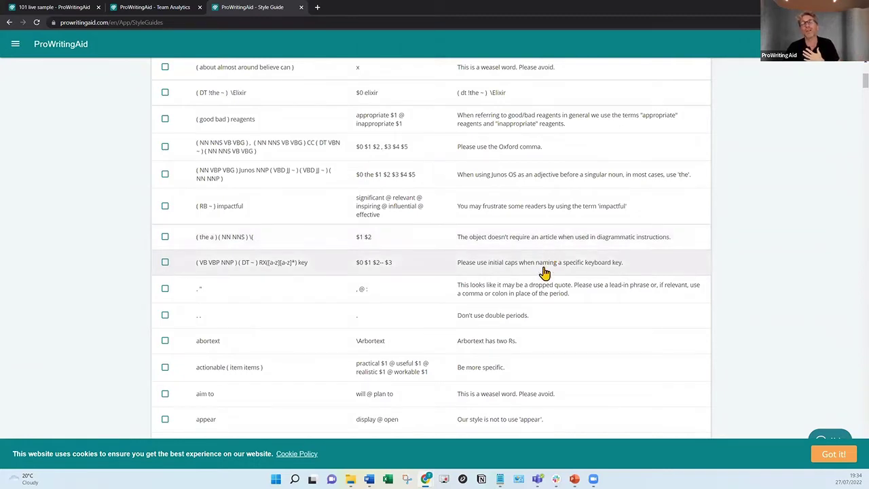
{"action": "scroll", "coordinate": [550, 270], "scroll_direction": "down", "scroll_amount": 15}
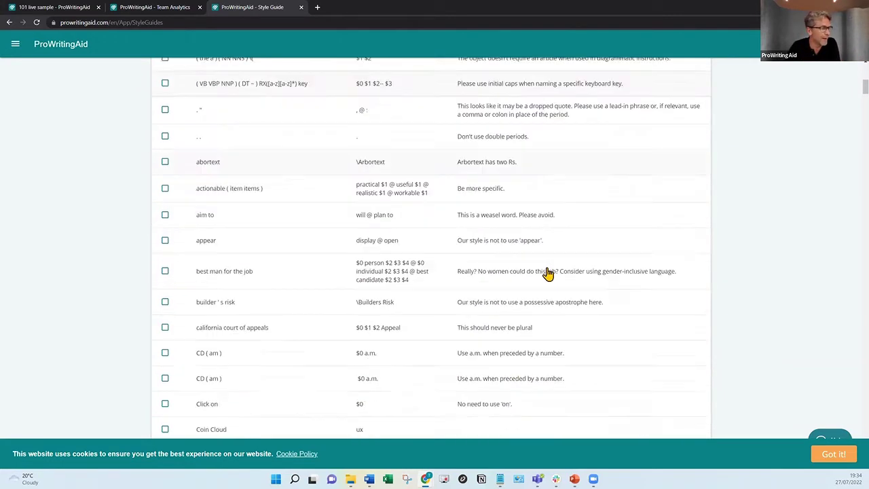
{"action": "scroll", "coordinate": [547, 276], "scroll_direction": "down", "scroll_amount": 3}
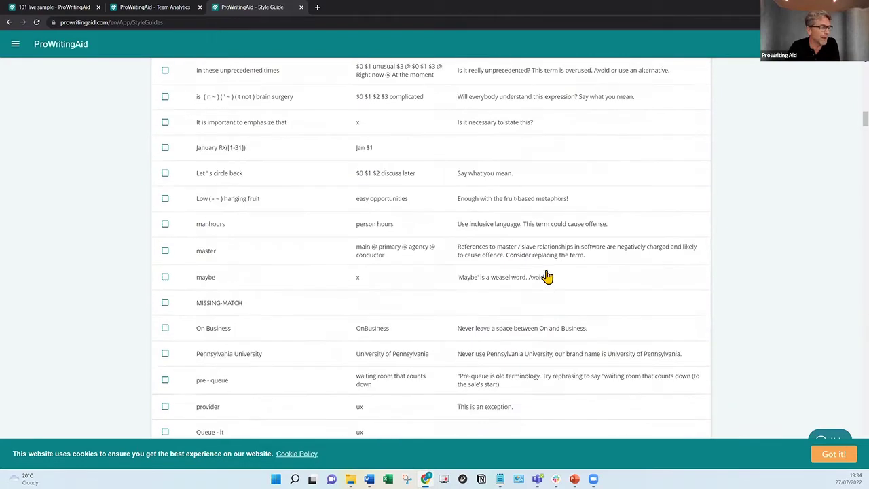
{"action": "scroll", "coordinate": [547, 276], "scroll_direction": "down", "scroll_amount": 1}
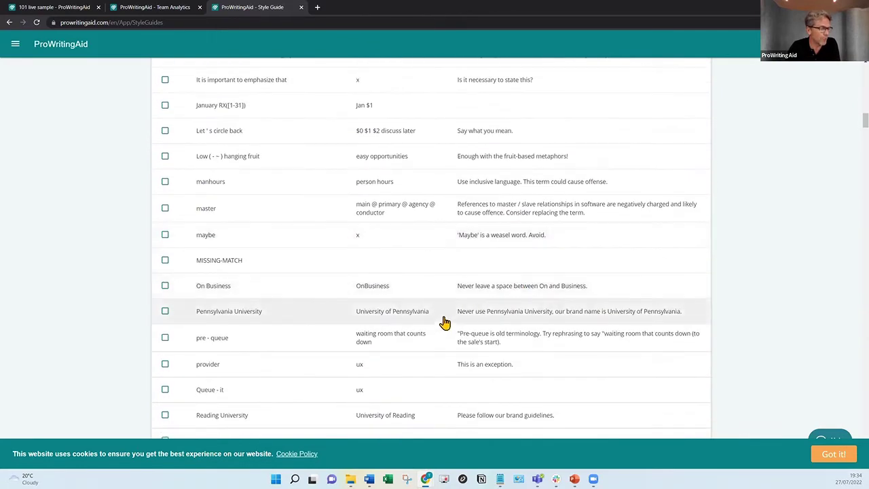
Step: Open the "Pennsylvania University" style rule, review its replacement and message, and test the rule
{"action": "left_click", "coordinate": [448, 316]}
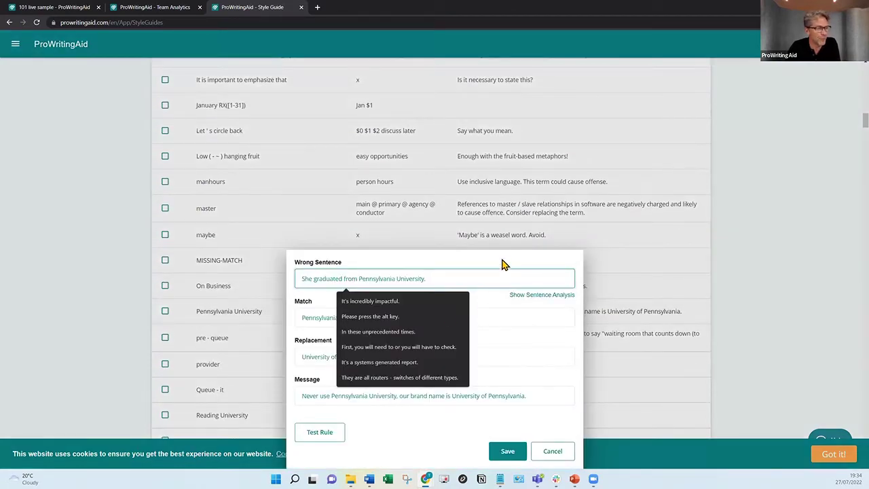
{"action": "left_click", "coordinate": [502, 265]}
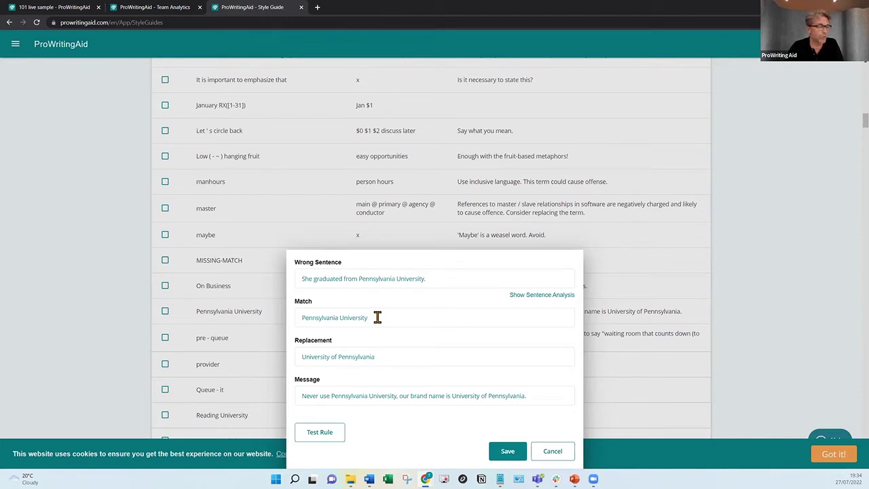
{"action": "left_click_drag", "start_coordinate": [378, 357], "coordinate": [311, 356]}
{"action": "left_click", "coordinate": [305, 354]}
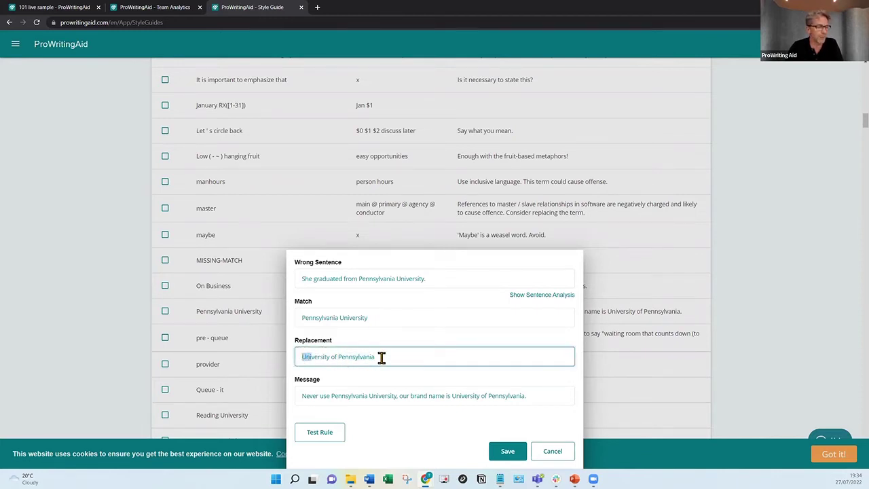
{"action": "left_click_drag", "start_coordinate": [536, 396], "coordinate": [283, 391]}
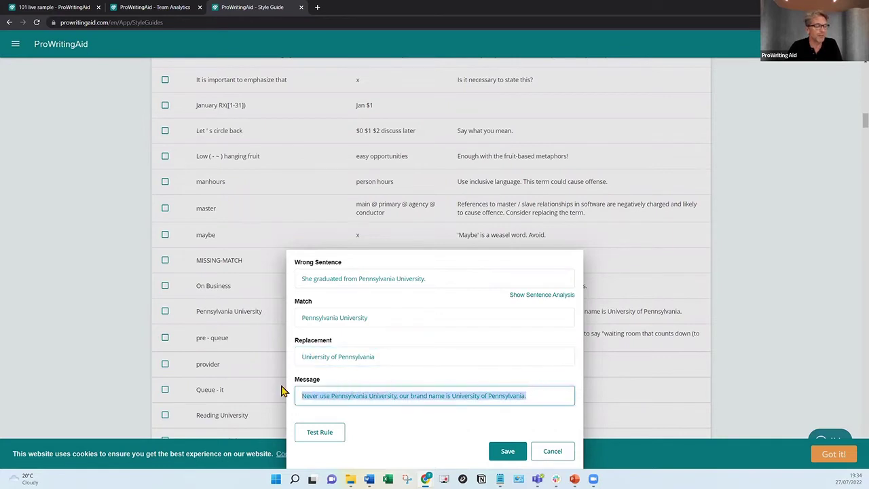
{"action": "left_click", "coordinate": [324, 433]}
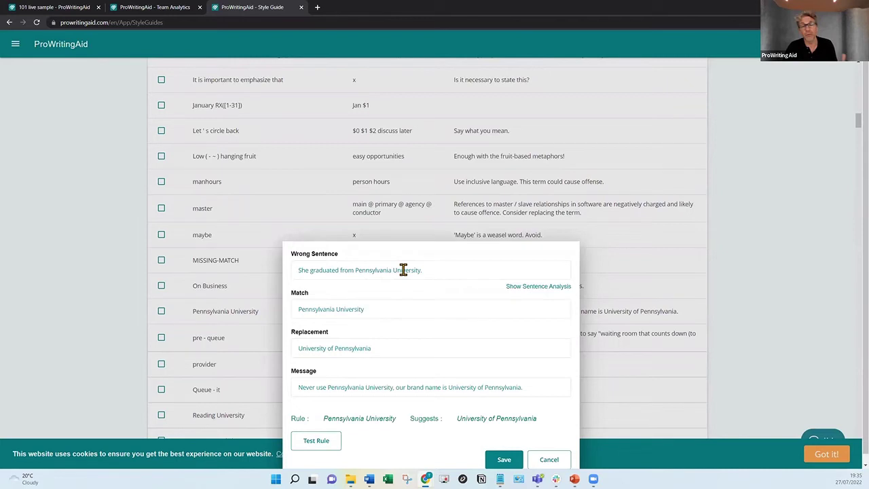
Step: Save the rule and copy its example sentence "She graduated from Pennsylvania University." to the top of the 101 live sample document
{"action": "left_click_drag", "start_coordinate": [436, 269], "coordinate": [279, 274]}
{"action": "key", "text": "ctrl+c"}
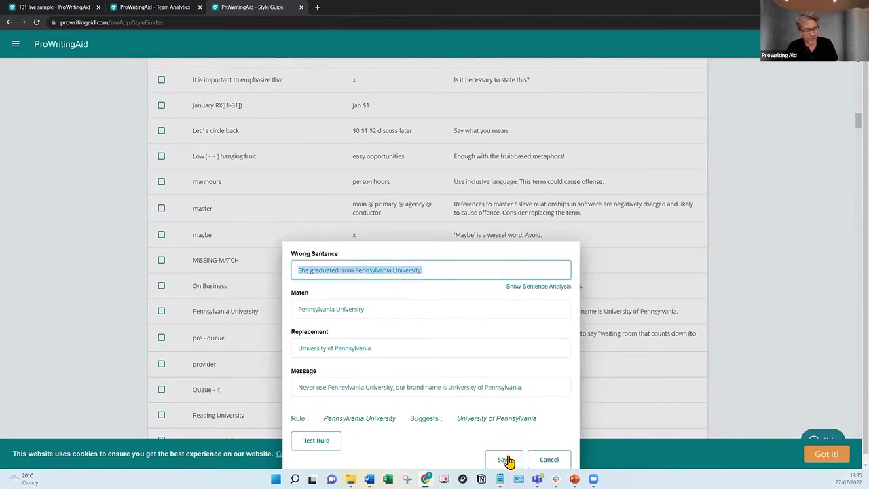
{"action": "left_click", "coordinate": [506, 460]}
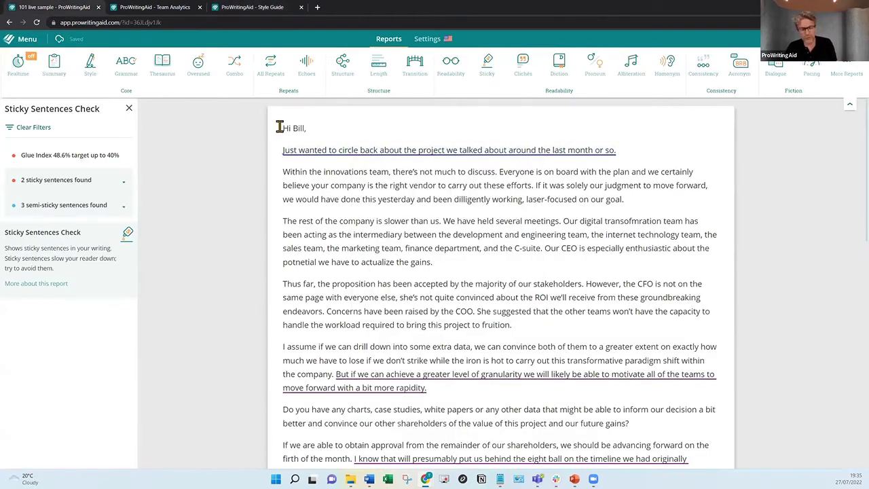
{"action": "scroll", "coordinate": [304, 131], "scroll_direction": "up", "scroll_amount": 2}
{"action": "key", "text": "ctrl+v"}
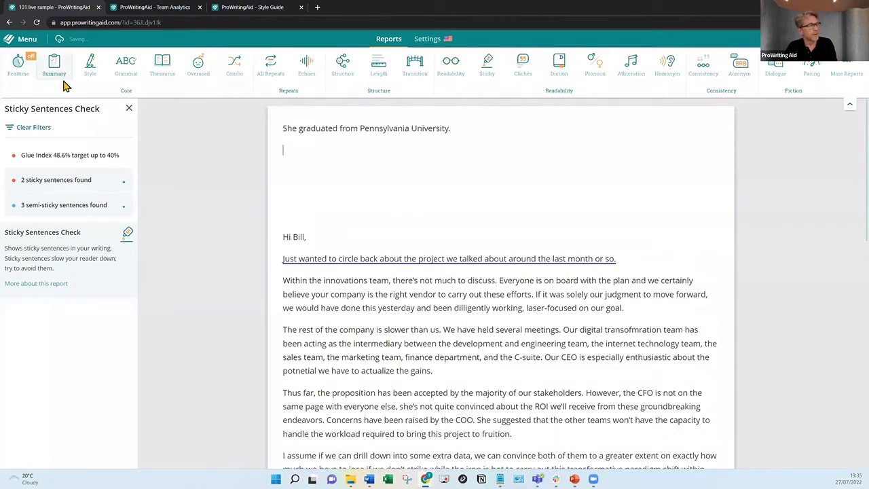
Step: Turn on realtime checking for the document and view the style guide suggestion for "Pennsylvania University"
{"action": "left_click", "coordinate": [18, 64]}
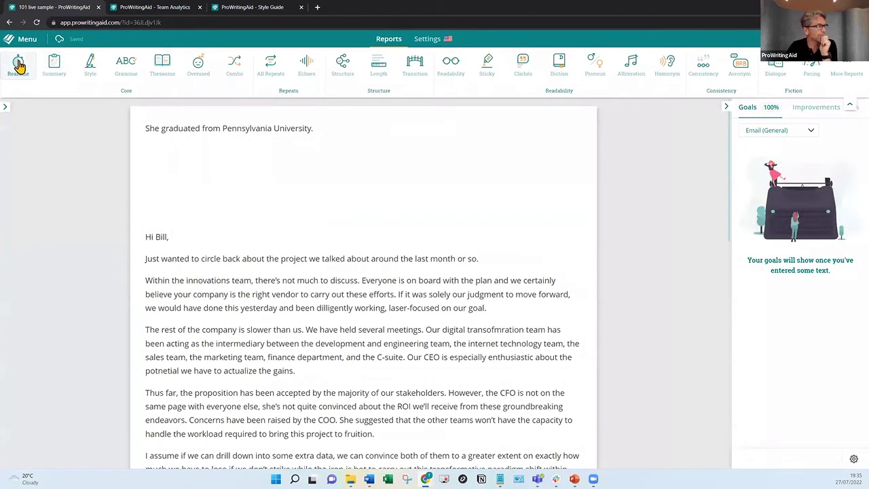
{"action": "left_click", "coordinate": [18, 64]}
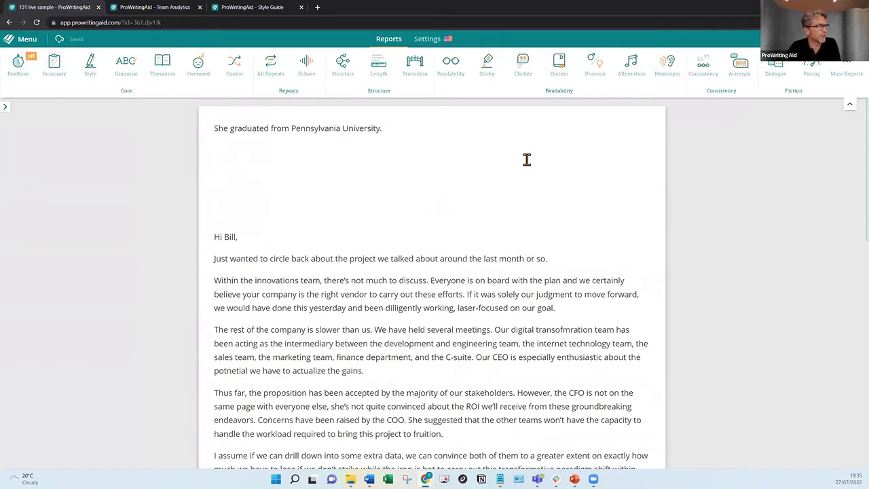
{"action": "left_click", "coordinate": [18, 64]}
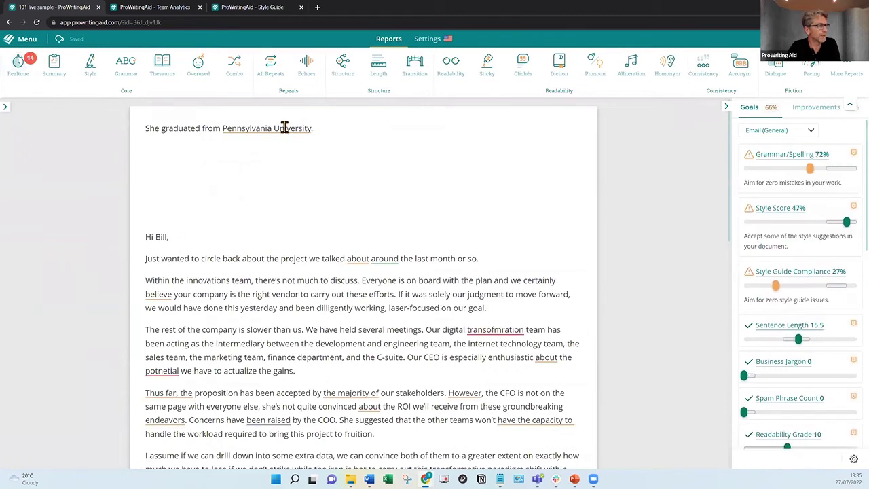
{"action": "mouse_move", "coordinate": [283, 128]}
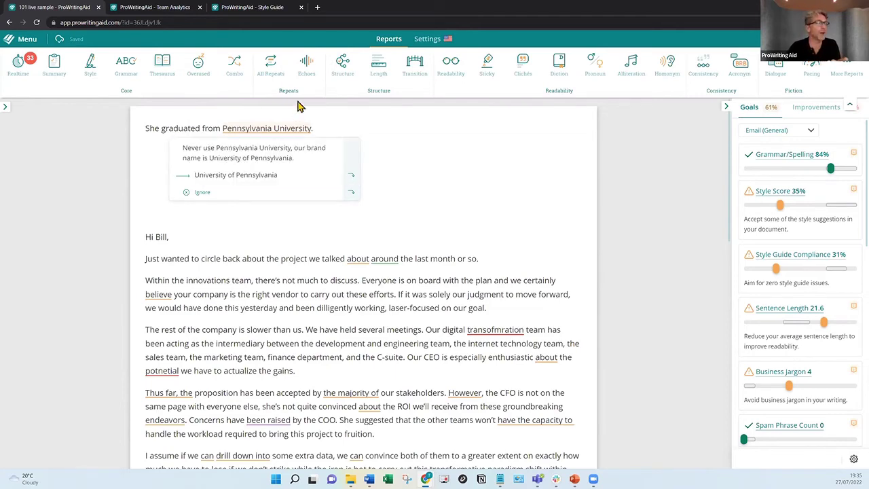
Step: Return to the Style Guide page and examine its rules on inclusive language, plain English and jargon
{"action": "left_click", "coordinate": [249, 8]}
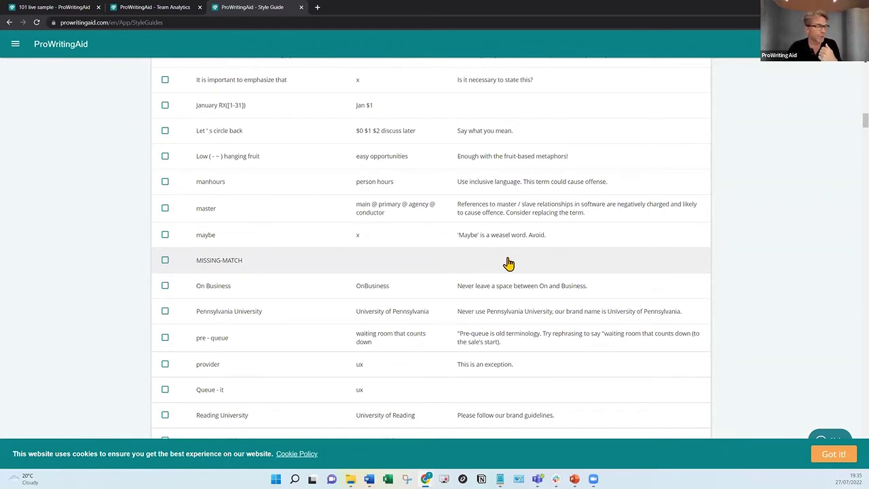
{"action": "scroll", "coordinate": [534, 285], "scroll_direction": "up", "scroll_amount": 3}
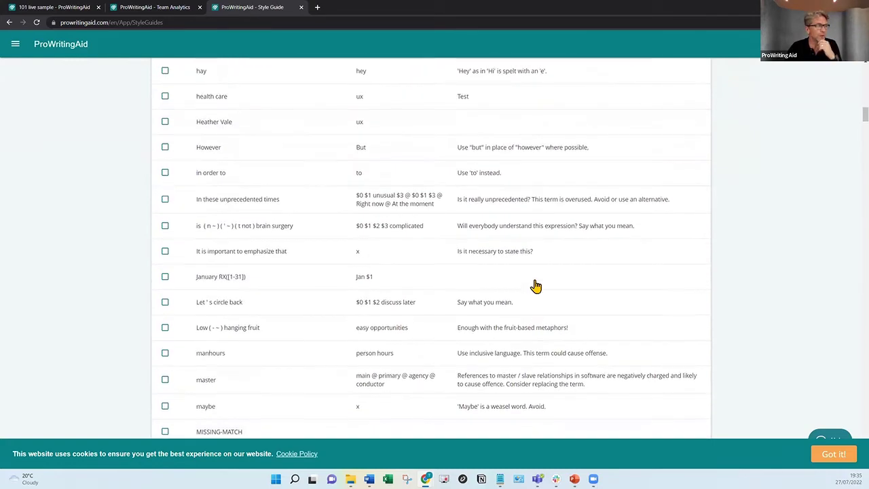
{"action": "scroll", "coordinate": [536, 286], "scroll_direction": "up", "scroll_amount": 4}
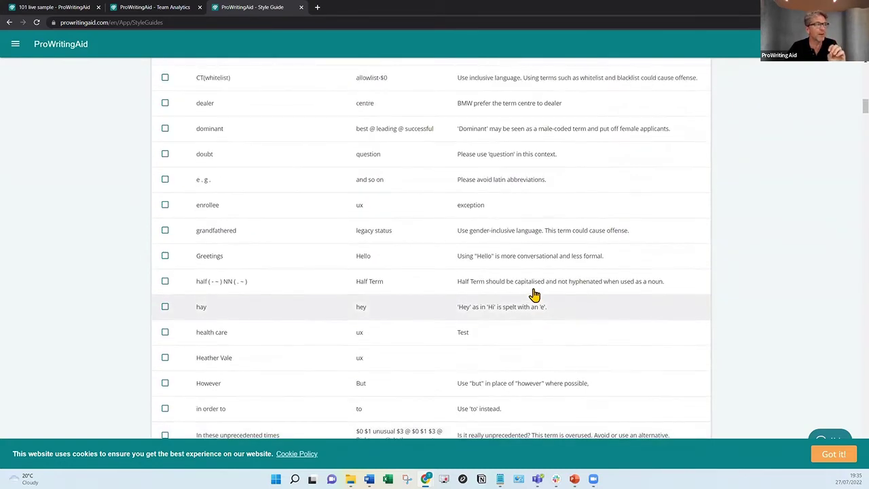
{"action": "scroll", "coordinate": [534, 294], "scroll_direction": "up", "scroll_amount": 2}
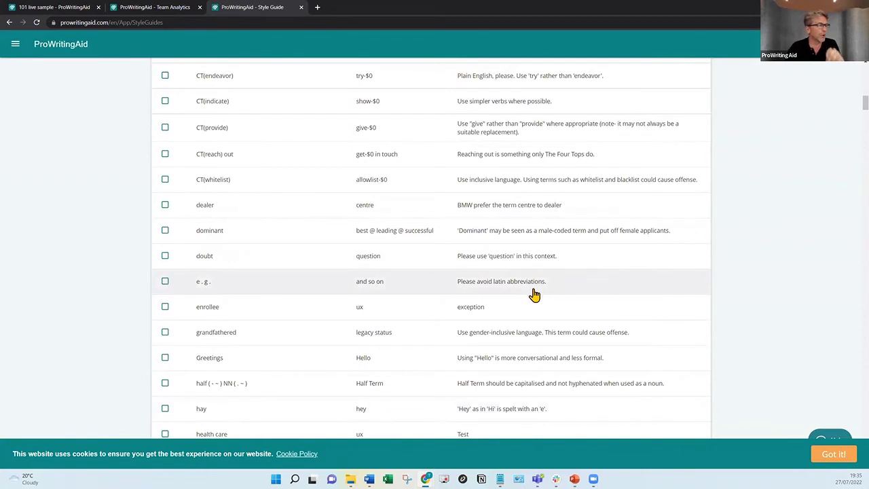
{"action": "scroll", "coordinate": [533, 292], "scroll_direction": "up", "scroll_amount": 3}
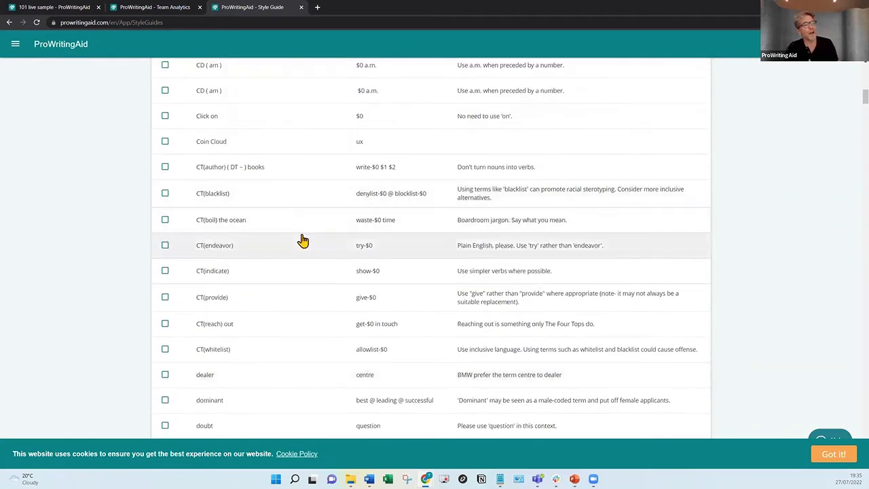
{"action": "scroll", "coordinate": [319, 251], "scroll_direction": "up", "scroll_amount": 3}
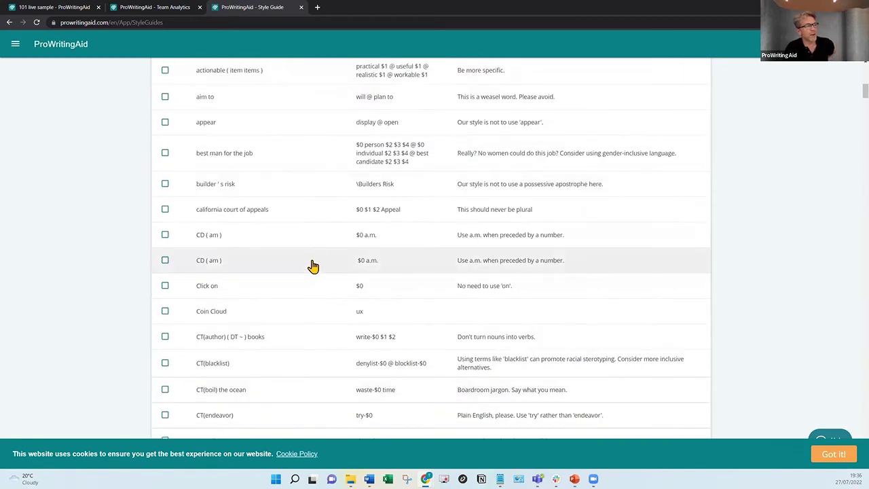
{"action": "scroll", "coordinate": [313, 258], "scroll_direction": "up", "scroll_amount": 2}
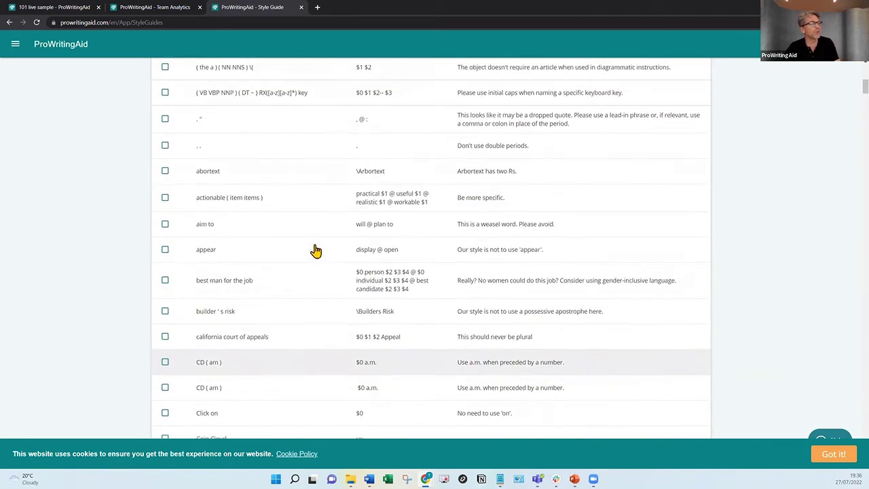
{"action": "scroll", "coordinate": [319, 250], "scroll_direction": "up", "scroll_amount": 5}
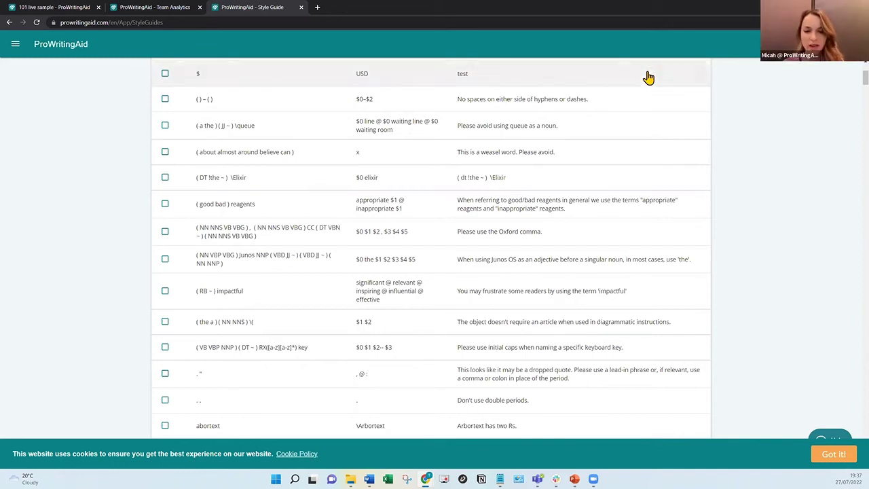
{"action": "scroll", "coordinate": [652, 88], "scroll_direction": "up", "scroll_amount": 2}
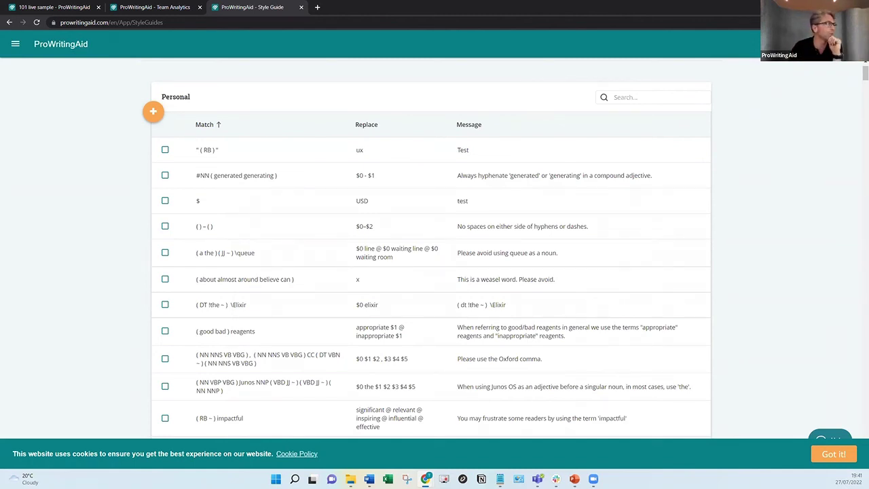
Step: Open the ProWritingAid homepage at prowritingaid.com in a new browser tab
{"action": "left_click", "coordinate": [317, 7]}
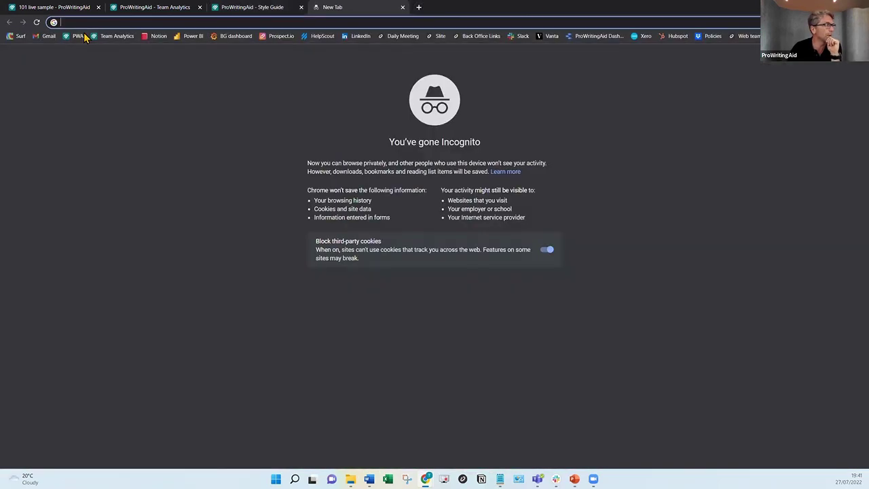
{"action": "type", "text": "prowritingaid.com"}
{"action": "key", "text": "Return"}
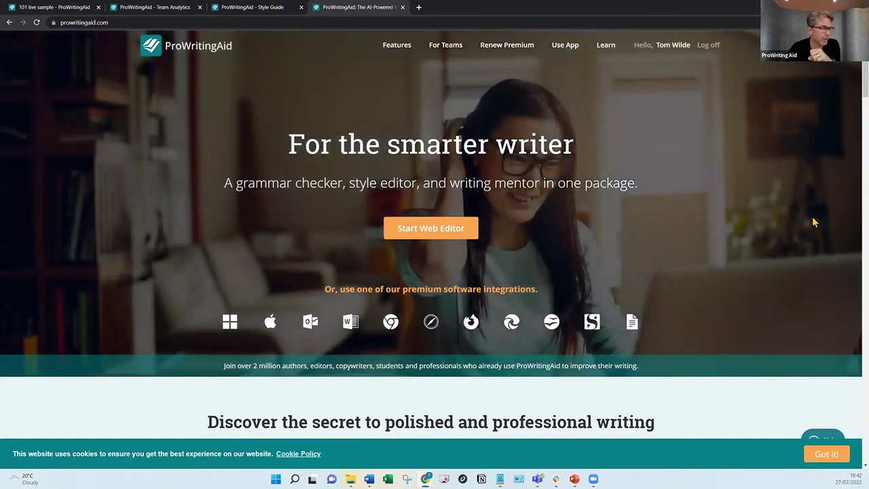
Step: Find the Integrations links in the homepage footer and open the Grammar Checker Component page
{"action": "scroll", "coordinate": [812, 222], "scroll_direction": "down", "scroll_amount": 3}
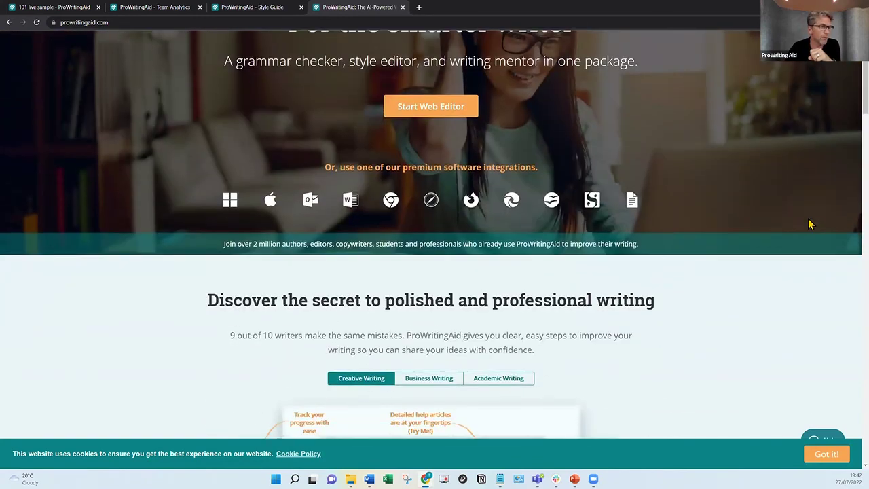
{"action": "scroll", "coordinate": [810, 224], "scroll_direction": "down", "scroll_amount": 3}
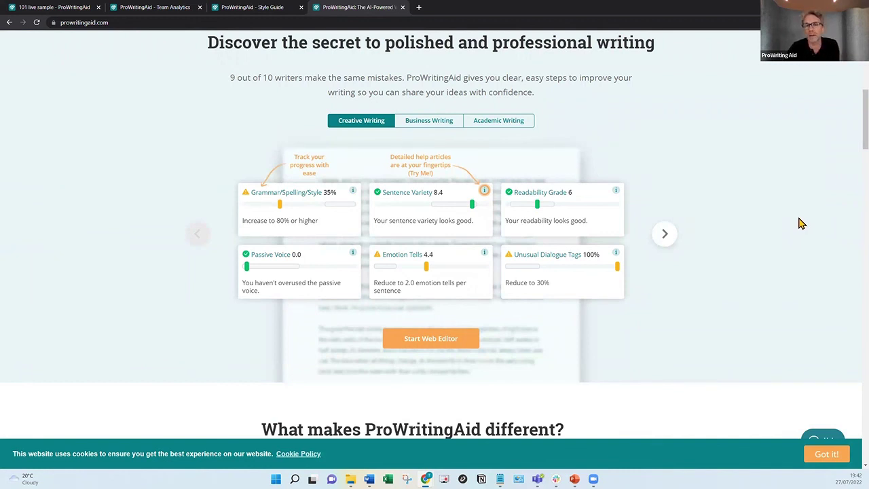
{"action": "scroll", "coordinate": [798, 231], "scroll_direction": "down", "scroll_amount": 8}
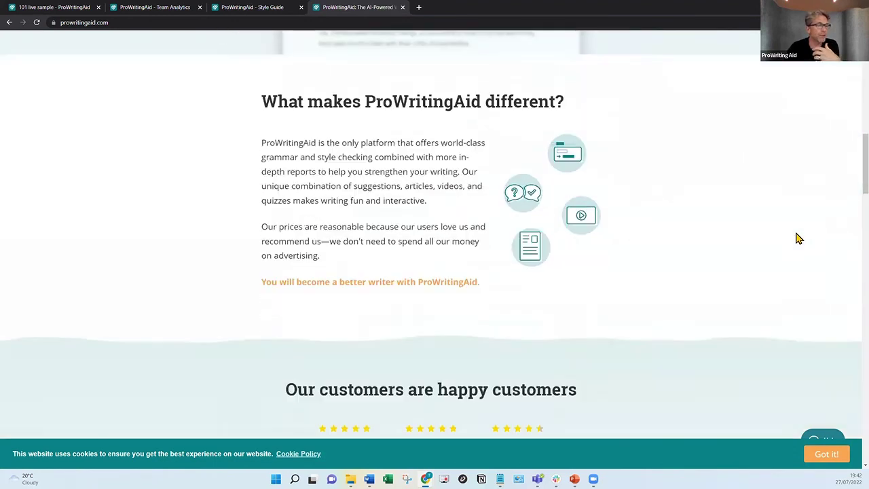
{"action": "scroll", "coordinate": [797, 271], "scroll_direction": "down", "scroll_amount": 4}
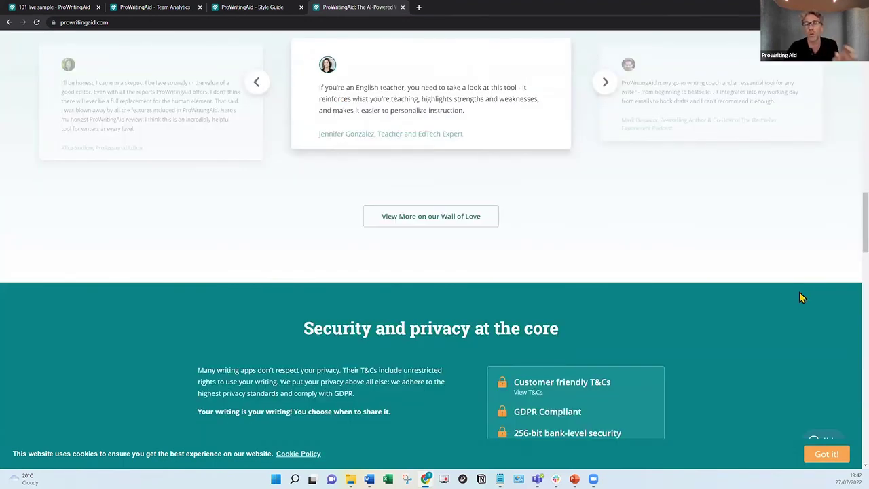
{"action": "scroll", "coordinate": [800, 290], "scroll_direction": "down", "scroll_amount": 12}
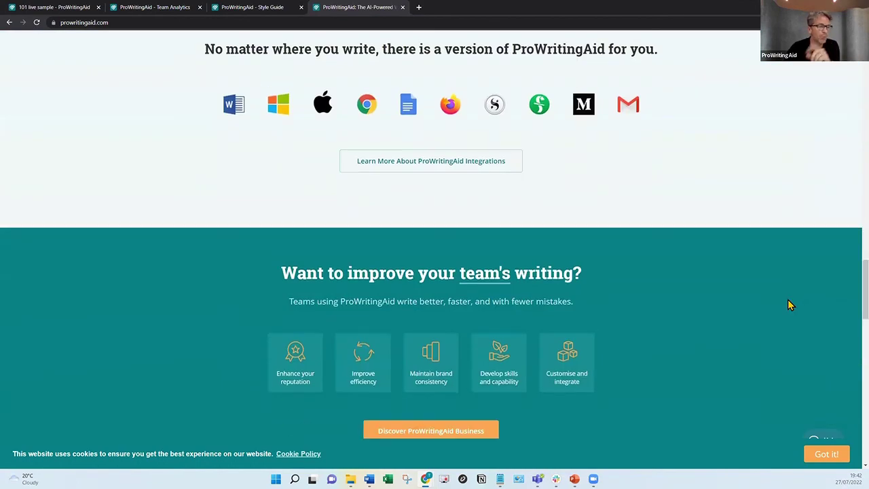
{"action": "scroll", "coordinate": [787, 307], "scroll_direction": "down", "scroll_amount": 15}
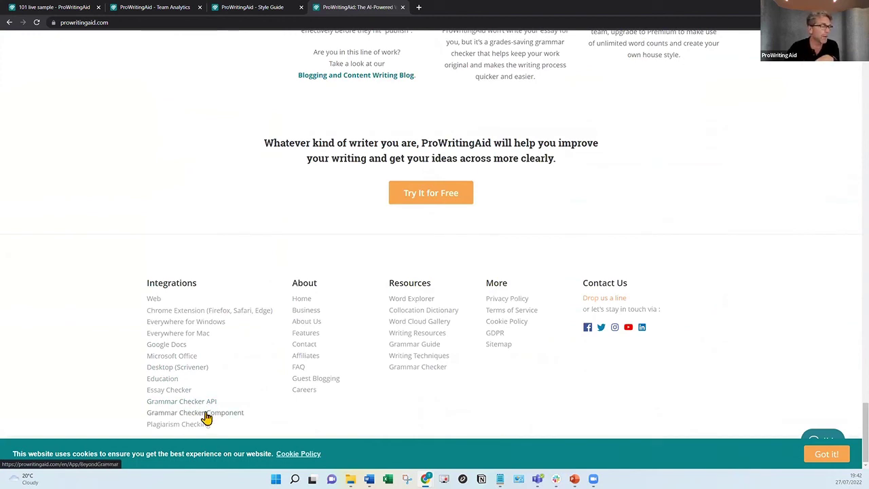
{"action": "left_click", "coordinate": [208, 416]}
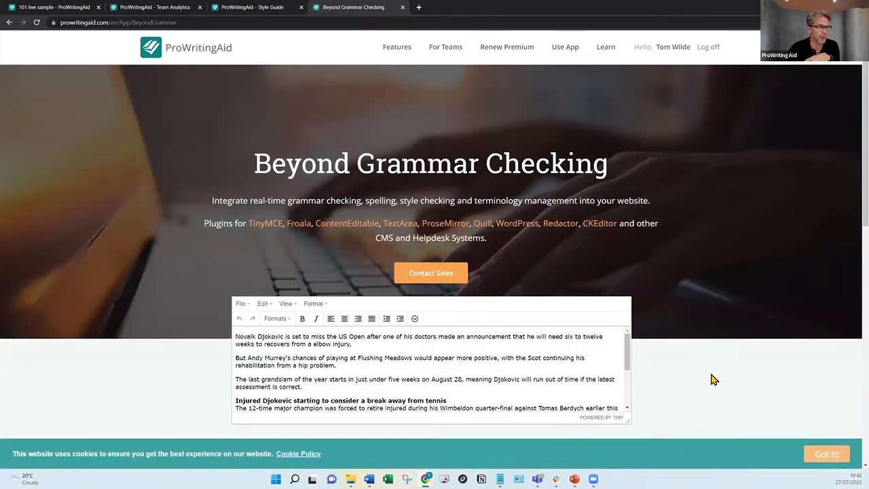
Step: View the inline suggestions for the misspelled player's name and the word "one" in the demo editor's sample article
{"action": "scroll", "coordinate": [712, 378], "scroll_direction": "down", "scroll_amount": 1}
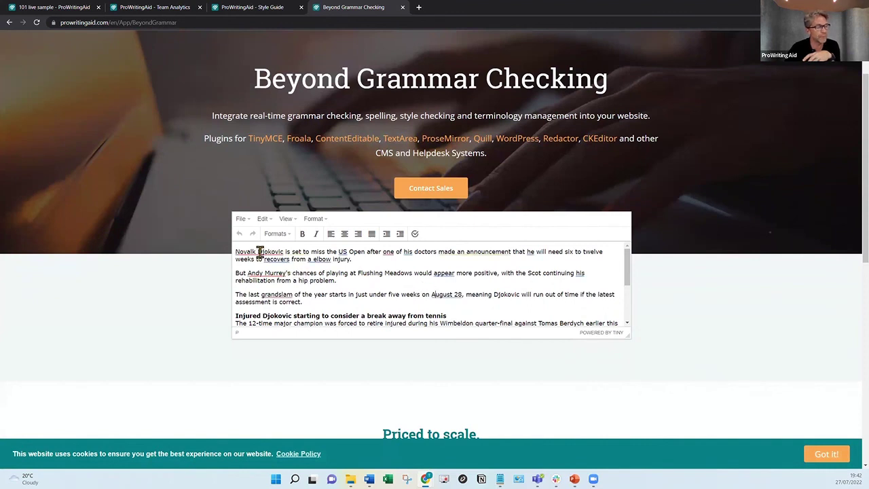
{"action": "mouse_move", "coordinate": [268, 252]}
{"action": "mouse_move", "coordinate": [388, 252]}
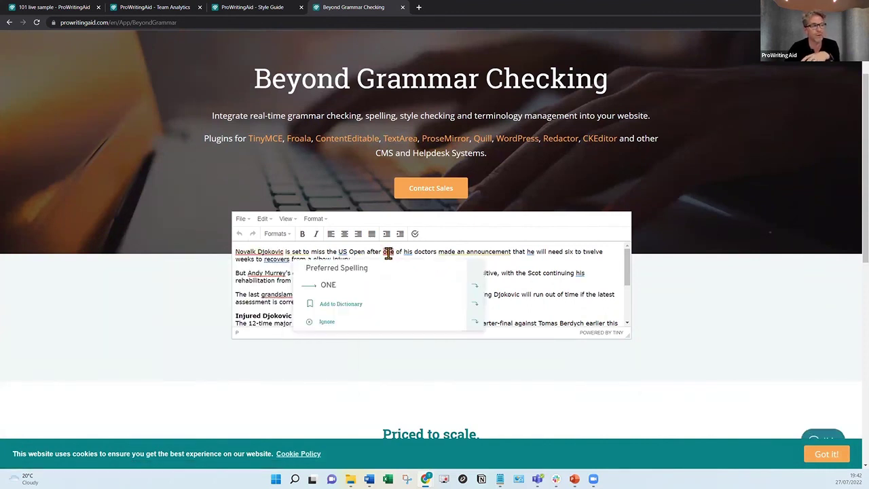